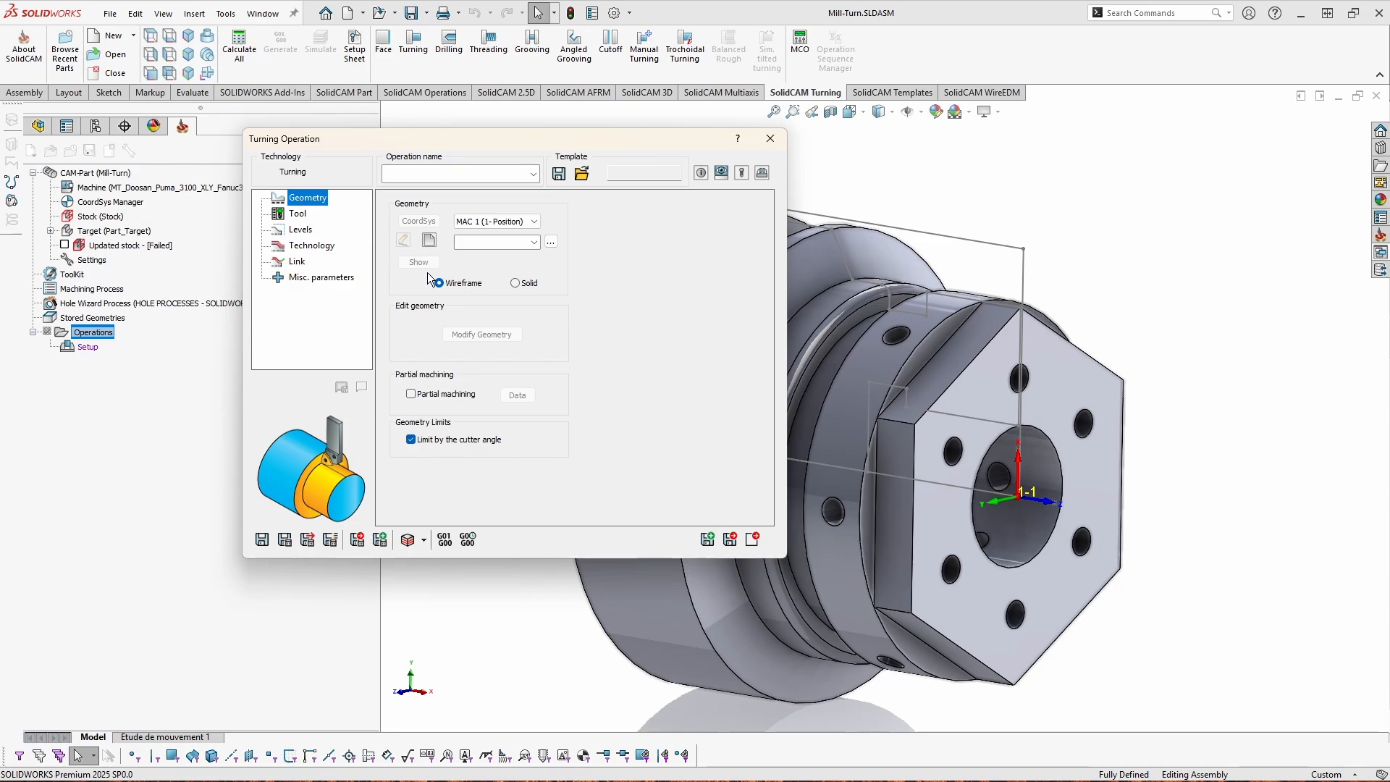
Create a new wireframe geometry for the turning operation, starting its chain with the outer 25 mm line from the hexagonal end
click(428, 240)
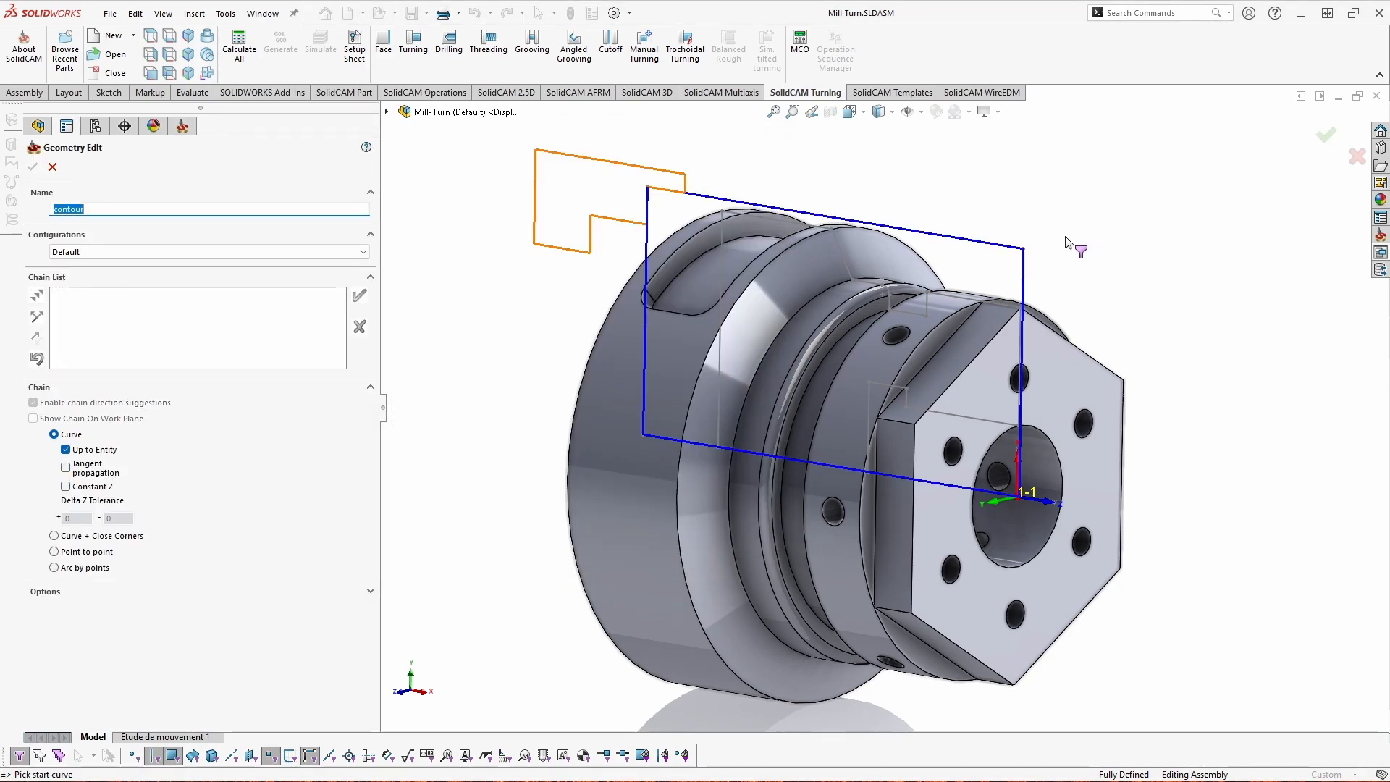
middle_drag(1074, 239, 1036, 311)
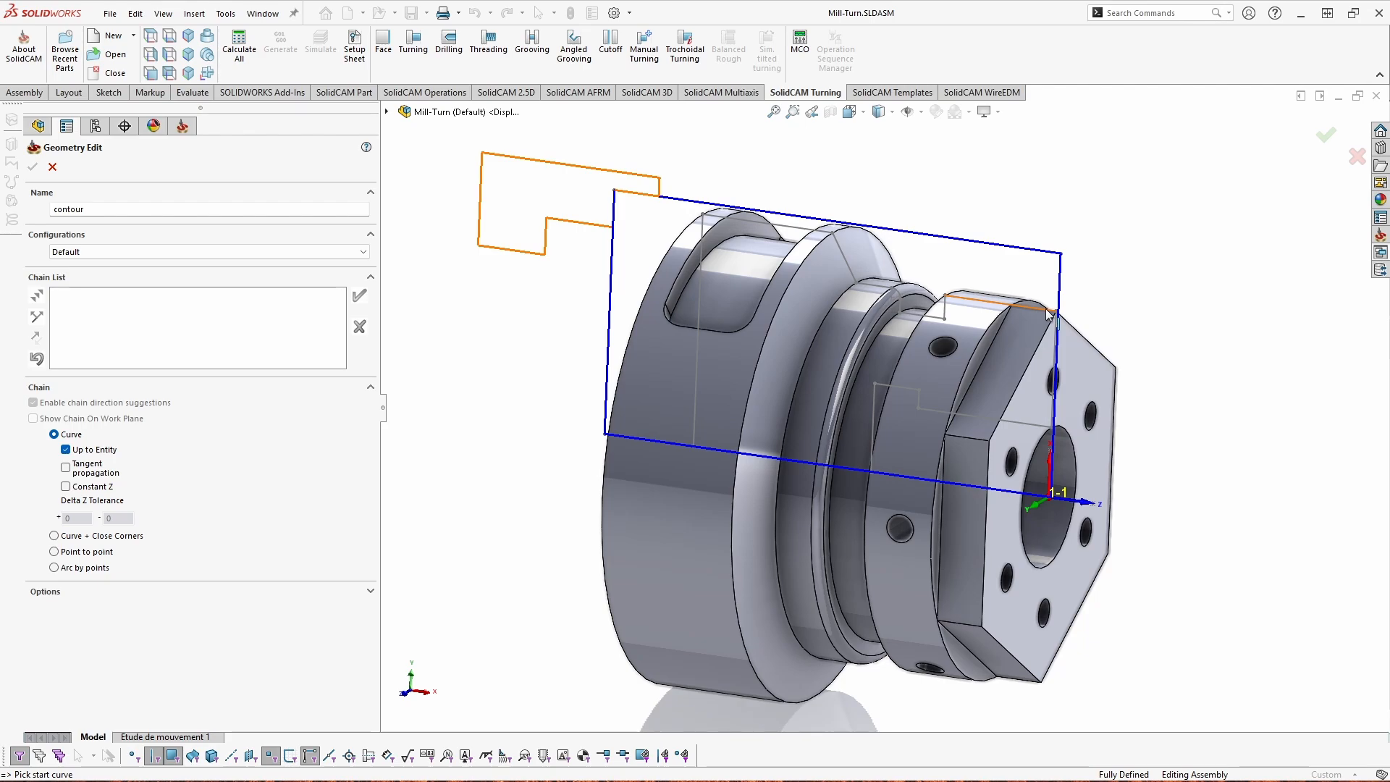
click(1046, 312)
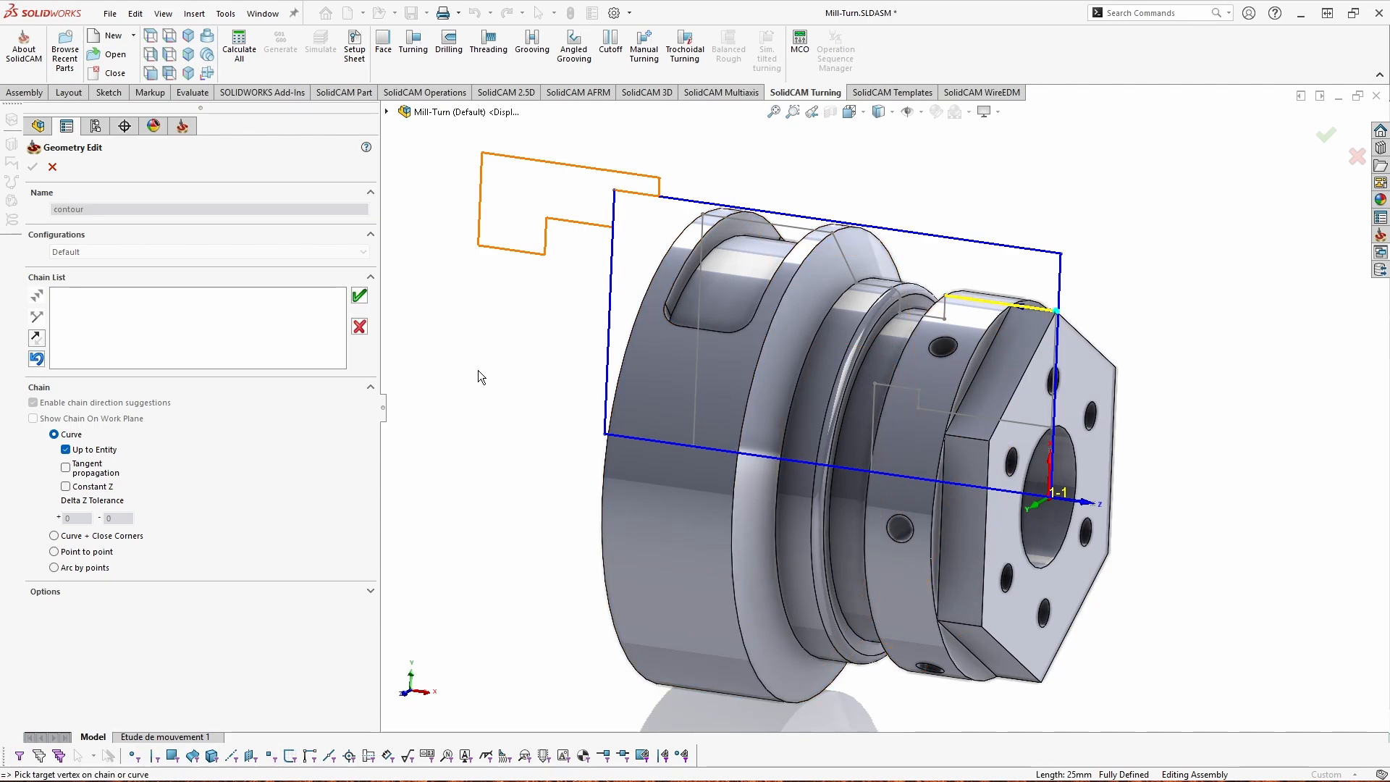
Extend the chain point to point past the groove and up the flange's conical face to its outer corner, and accept the contour geometry
scroll(904, 358, down, 5)
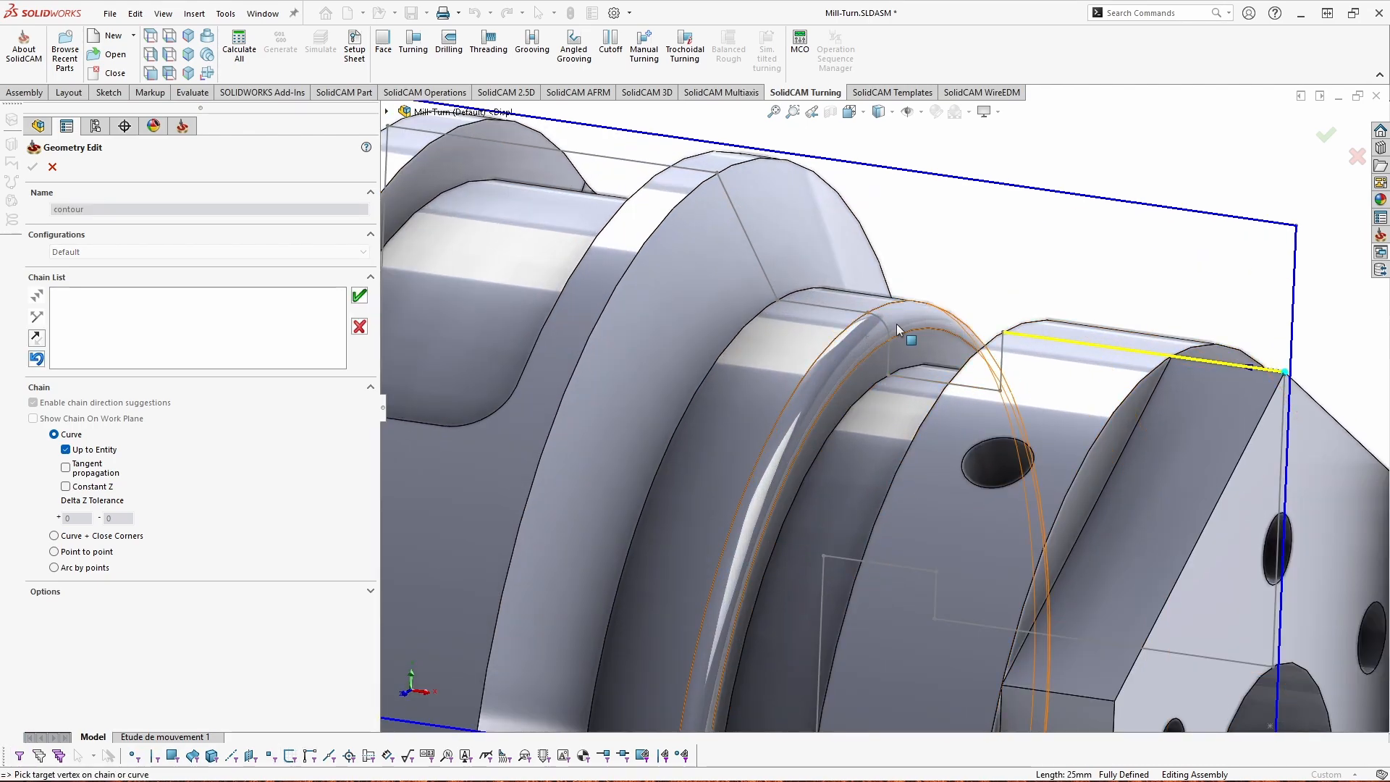
click(88, 553)
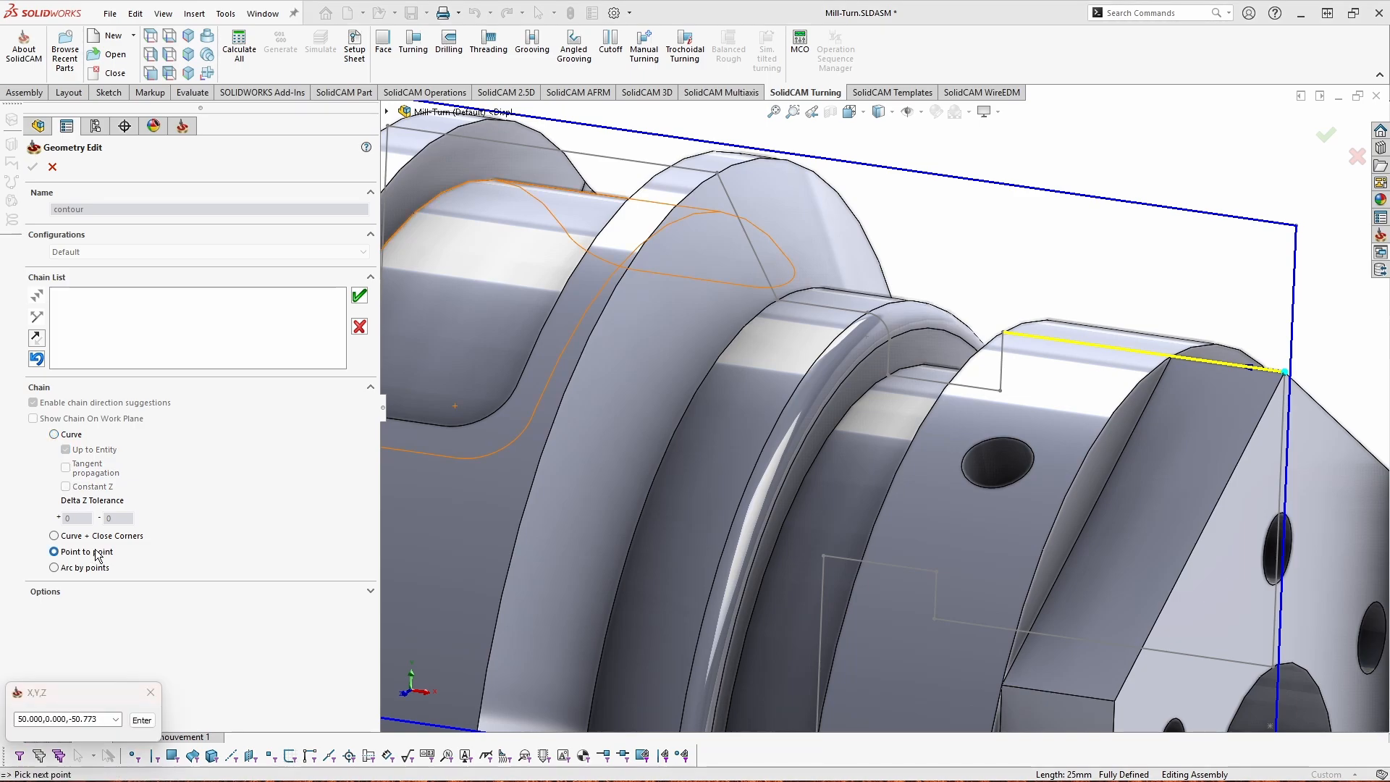
click(867, 311)
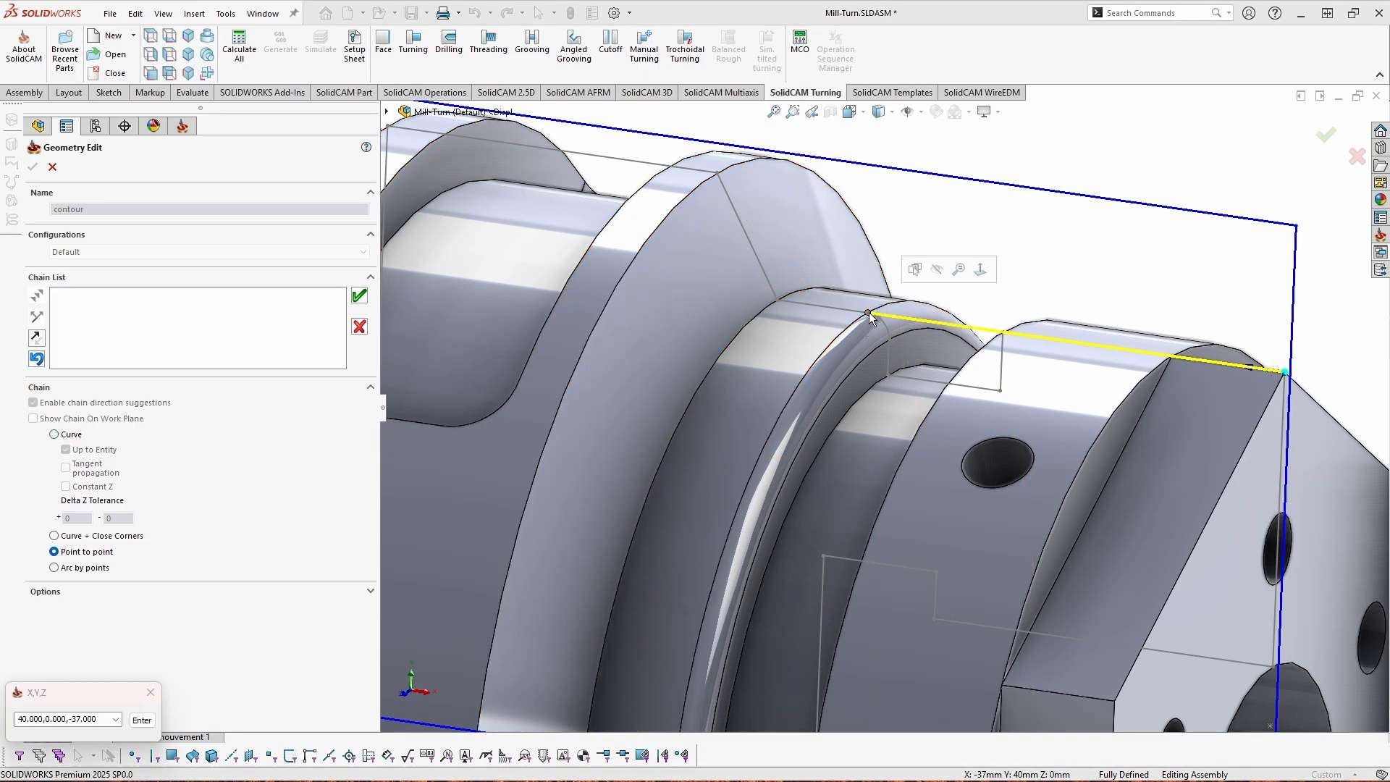
click(776, 300)
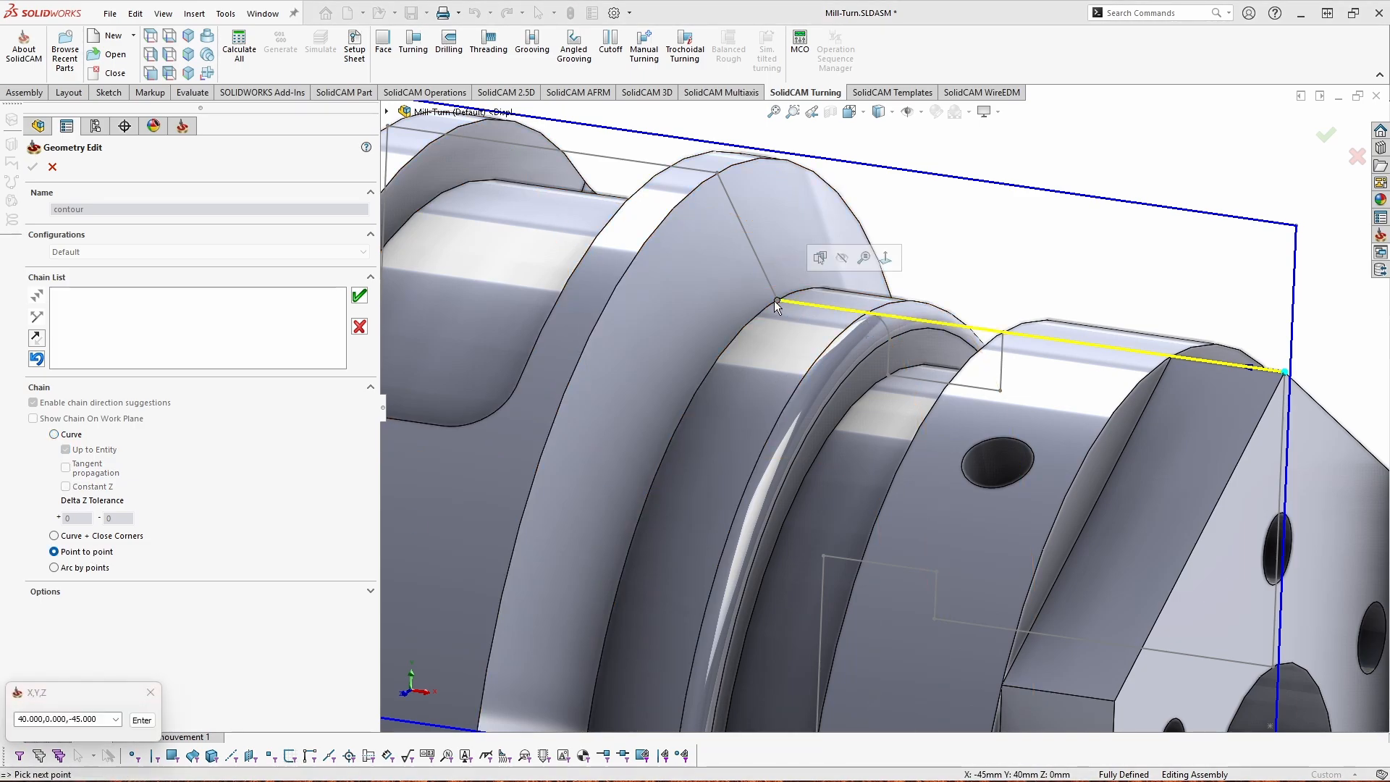
click(717, 173)
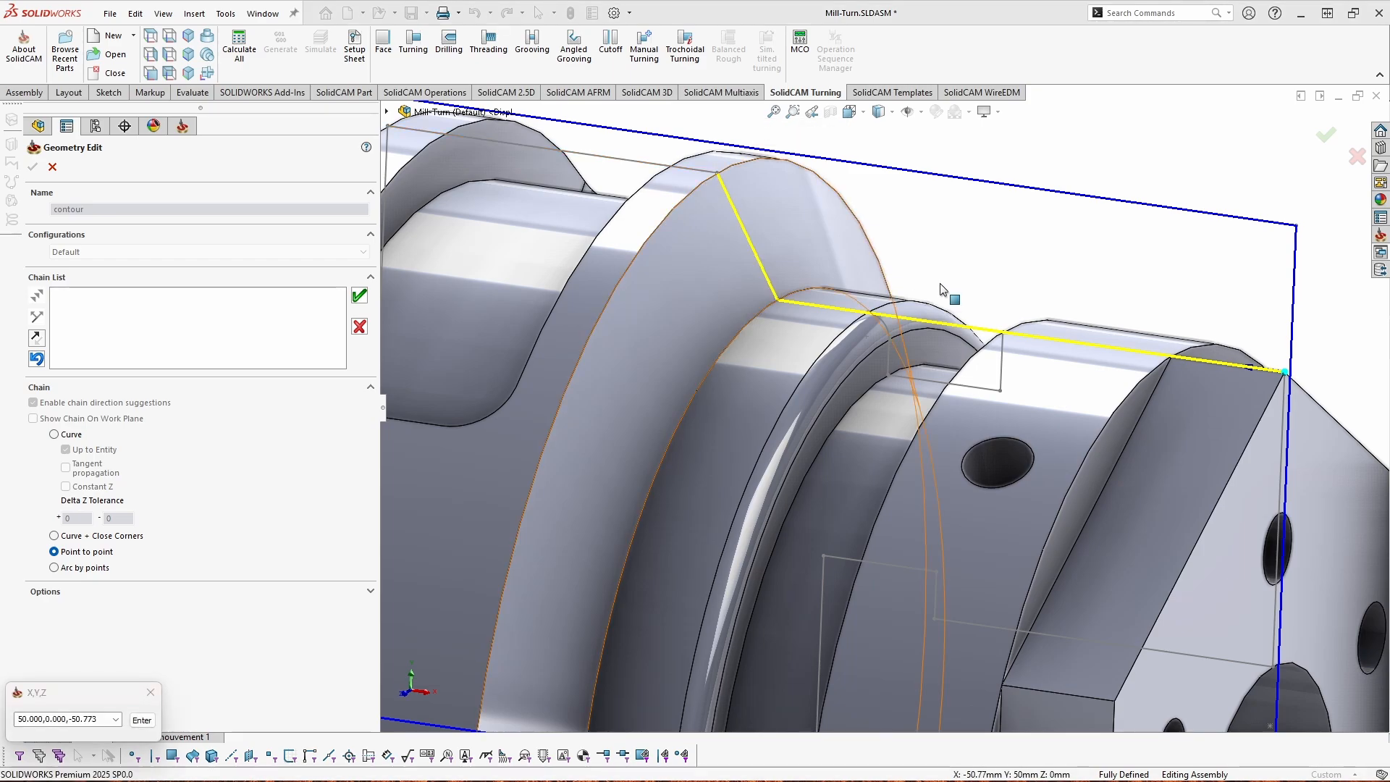
middle_drag(832, 304, 978, 320)
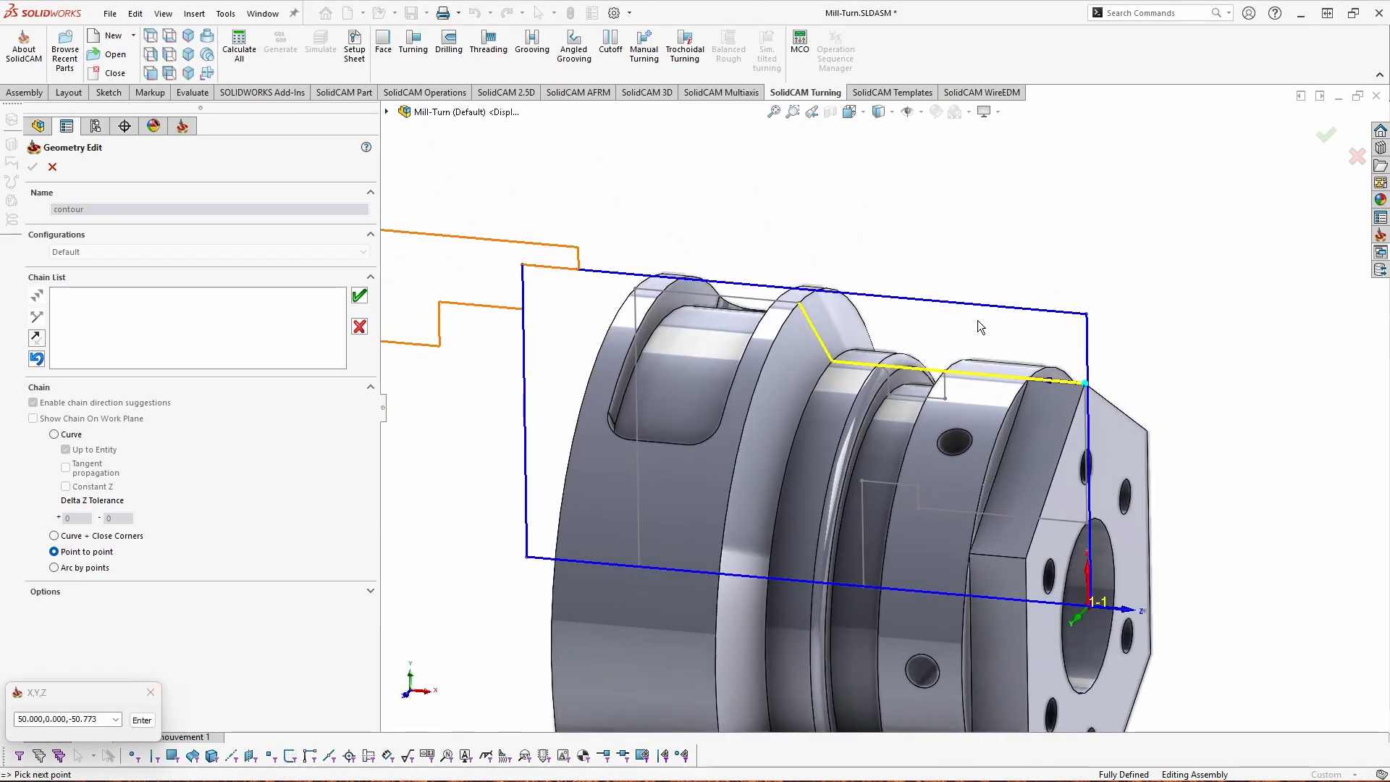
click(366, 294)
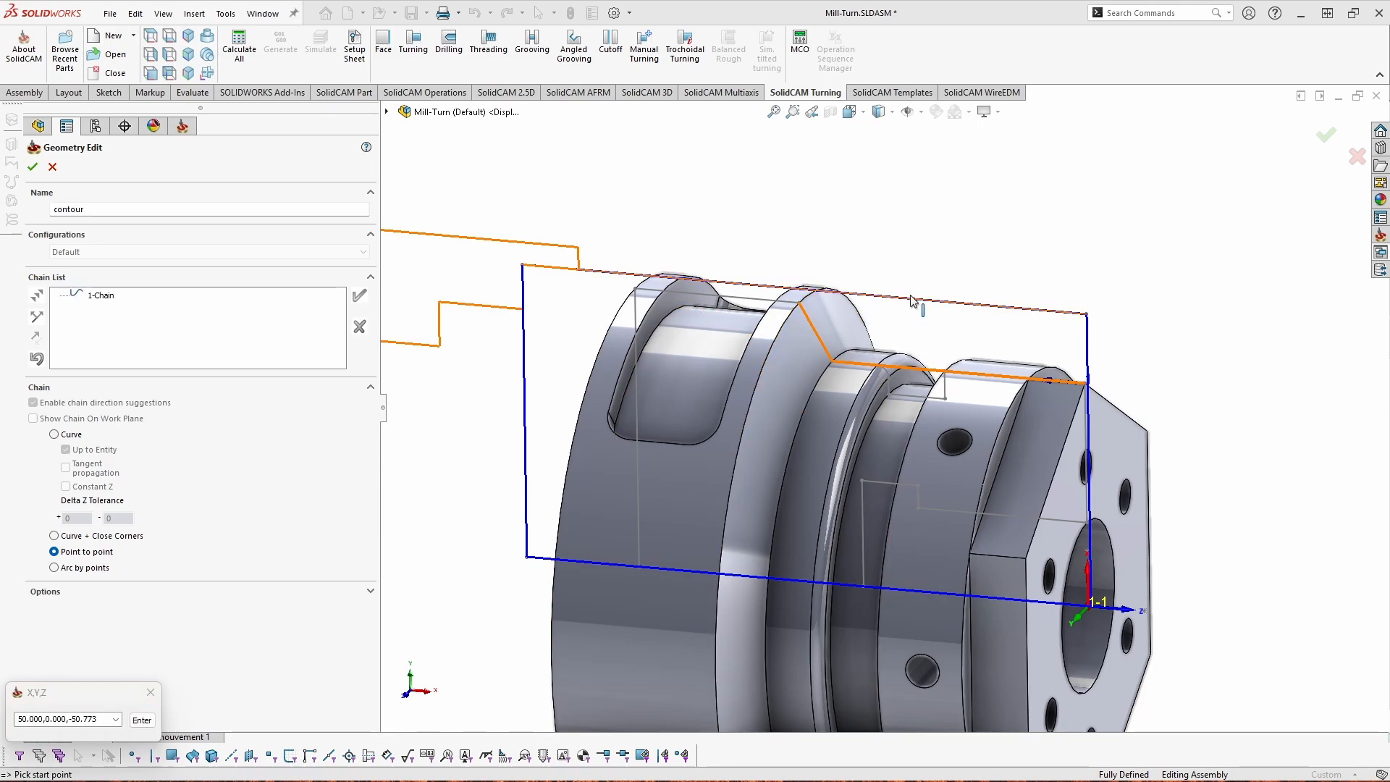
click(32, 167)
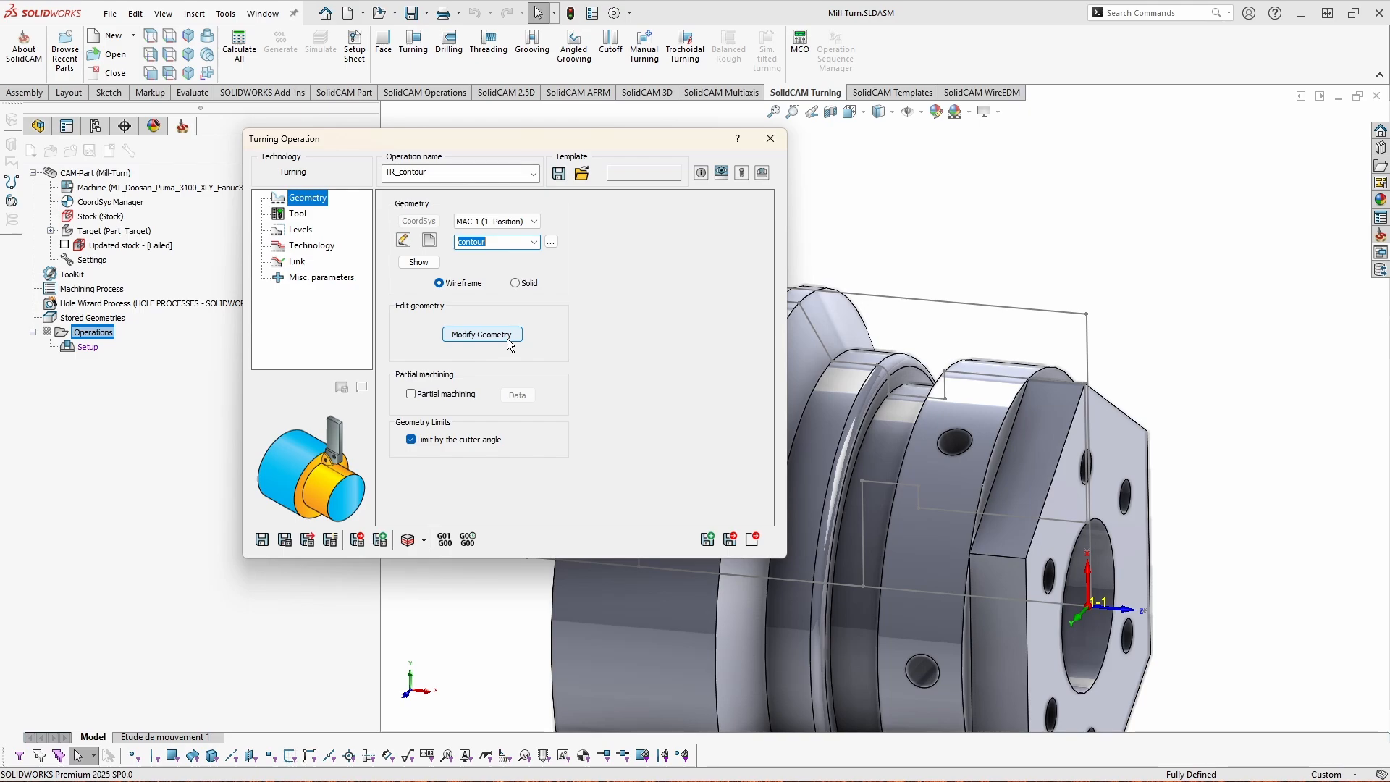
Open the contour for geometry modification with automatic start extension to stock off, and show the part in front view
click(481, 335)
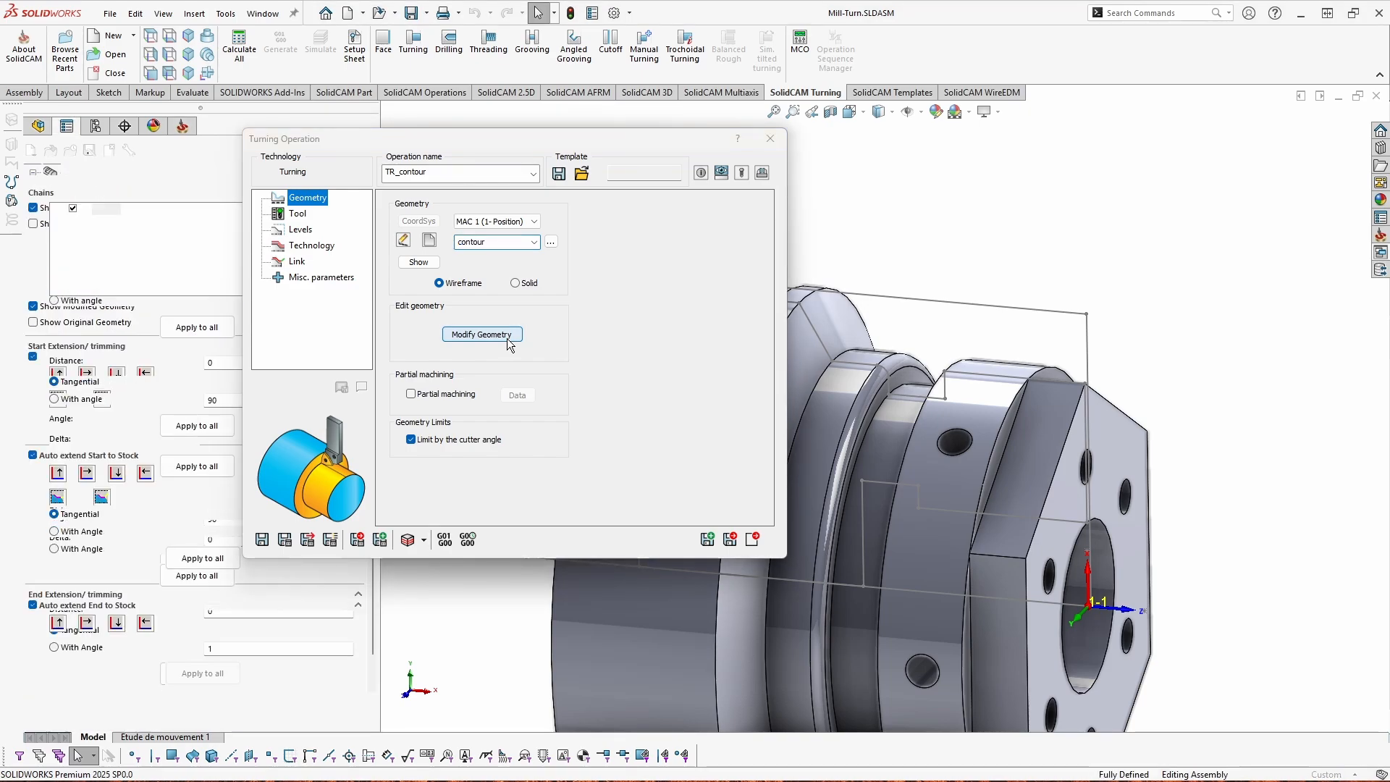
click(33, 456)
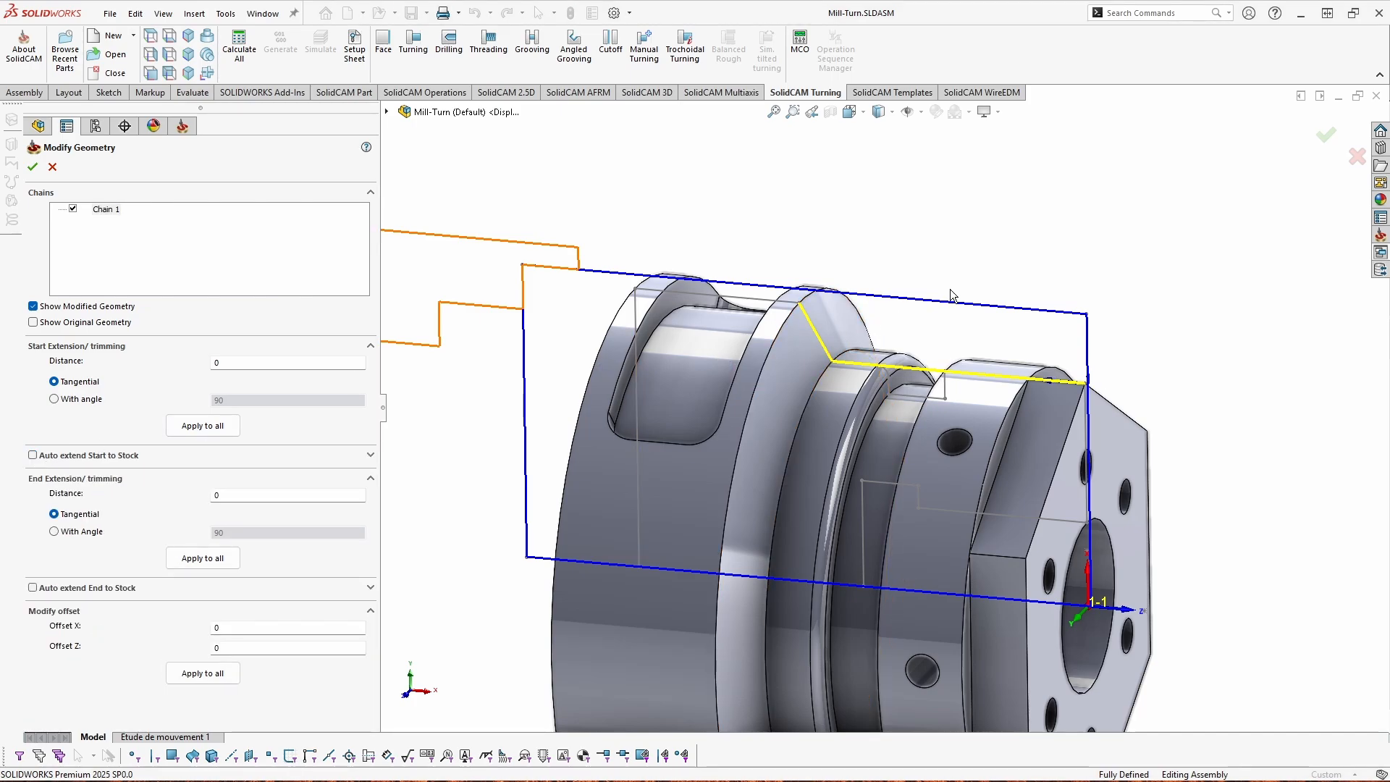
middle_drag(954, 295, 987, 286)
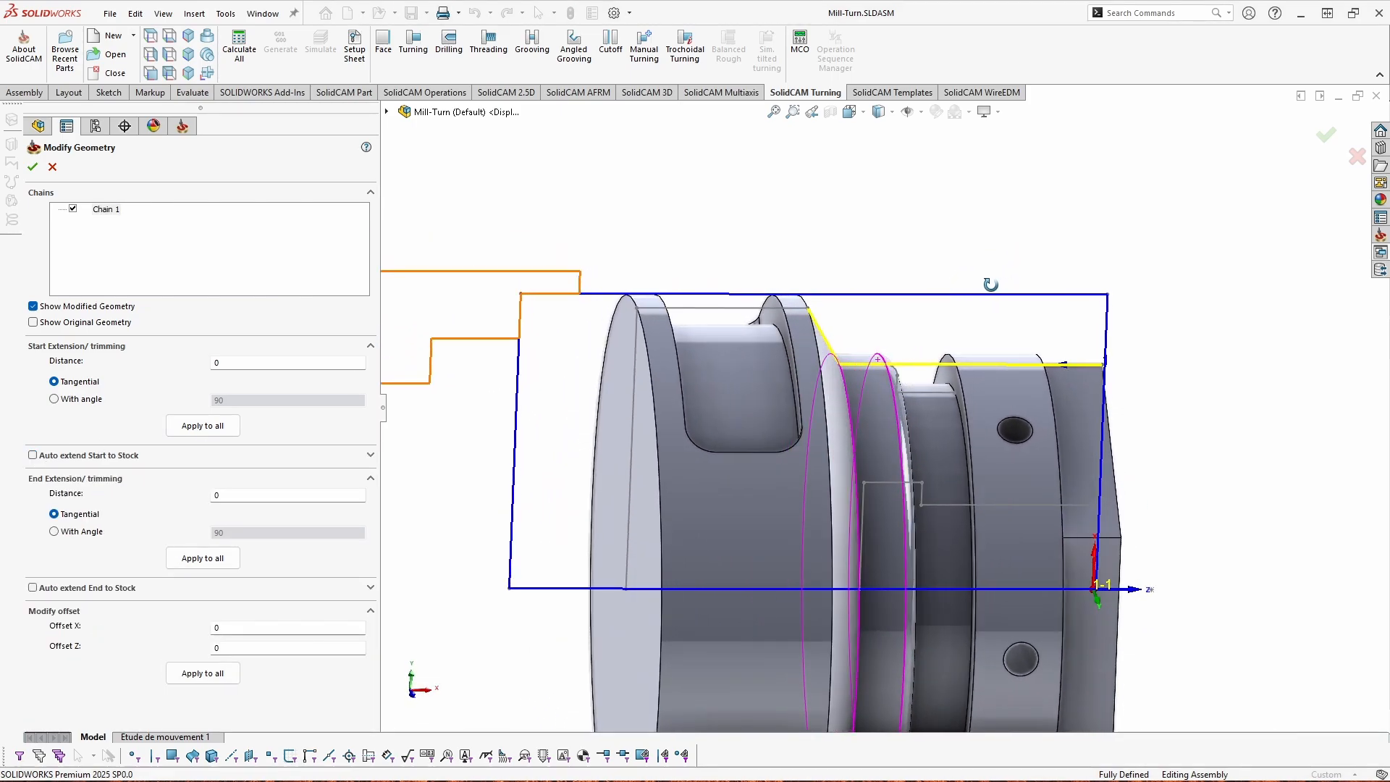
click(850, 111)
click(683, 508)
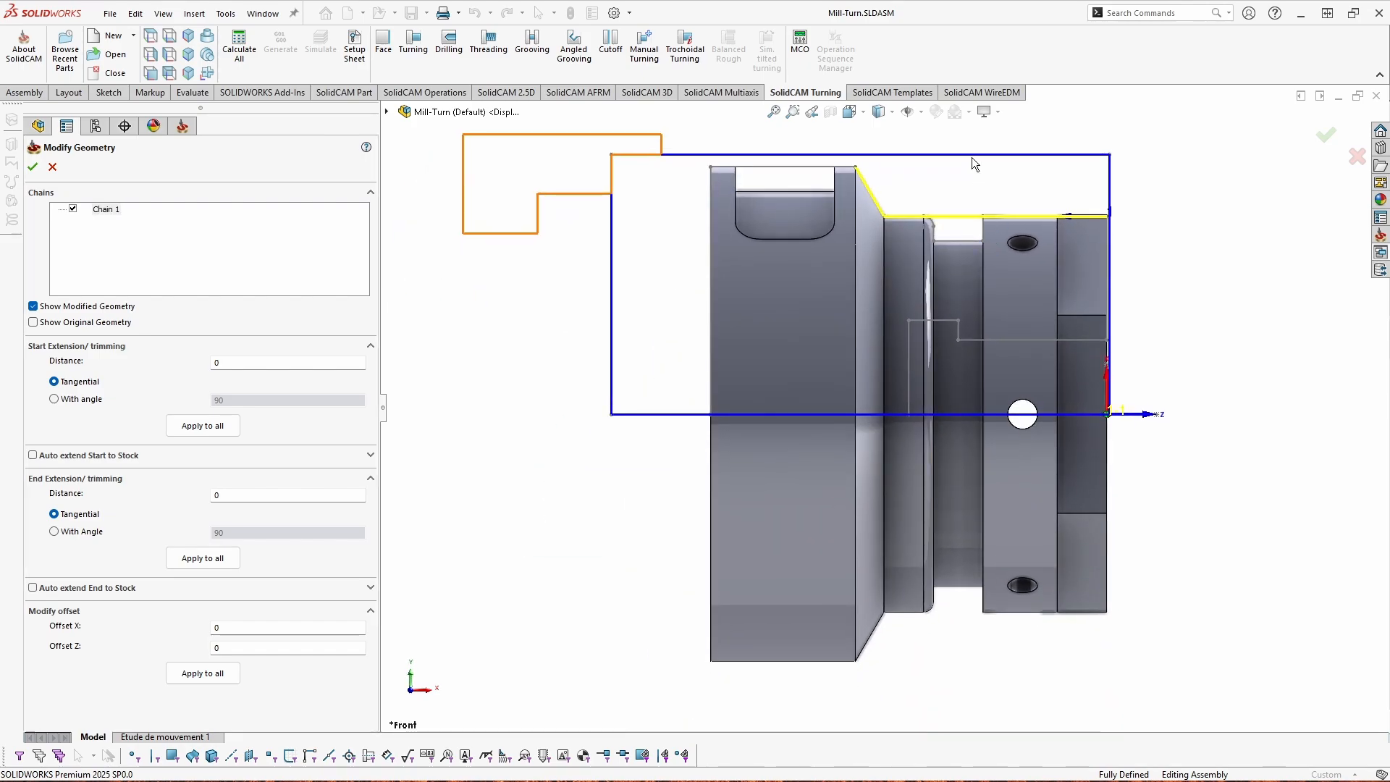
Try trimming the chain's start by about 9.15 mm at a point on the hexagonal section's line, and reset the start distance to 0
scroll(1008, 155, down, 2)
scroll(993, 271, down, 1)
scroll(993, 268, up, 1)
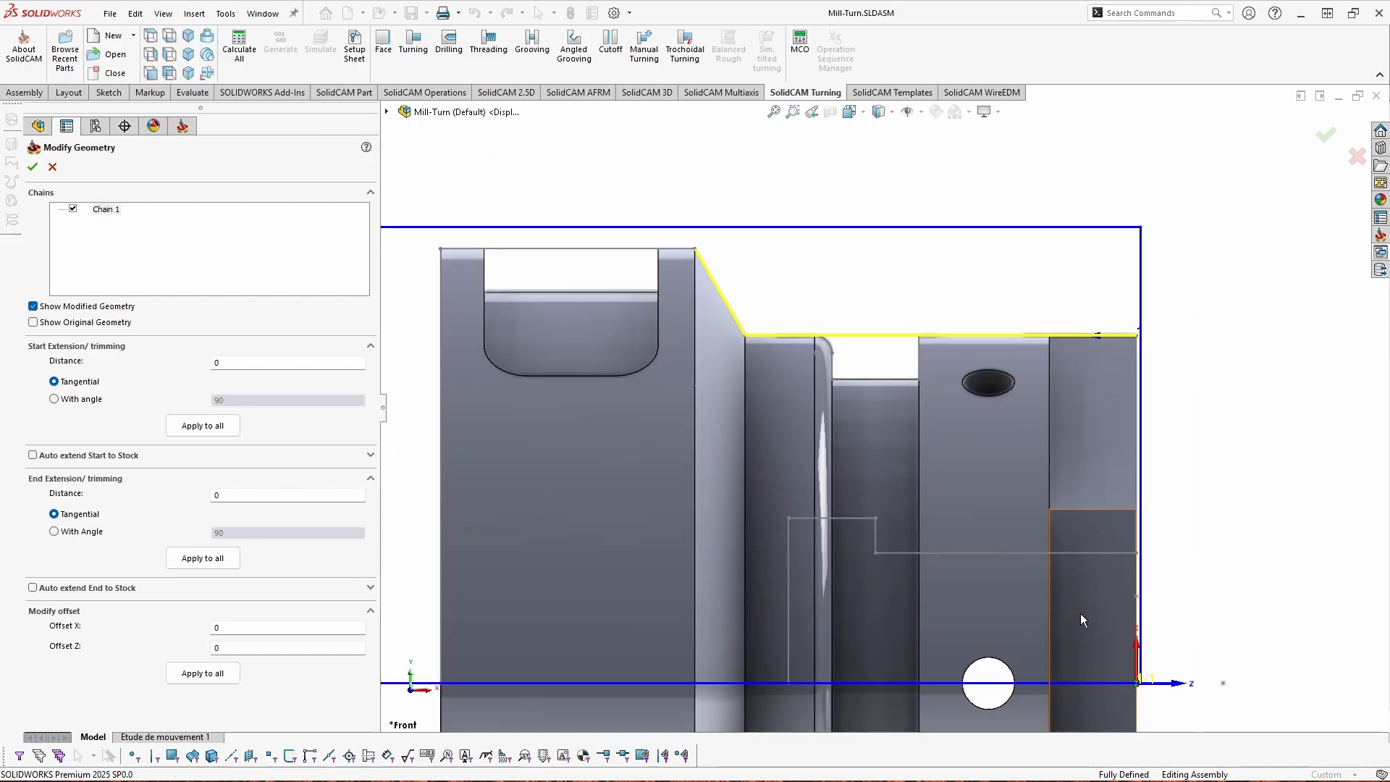
scroll(915, 311, down, 2)
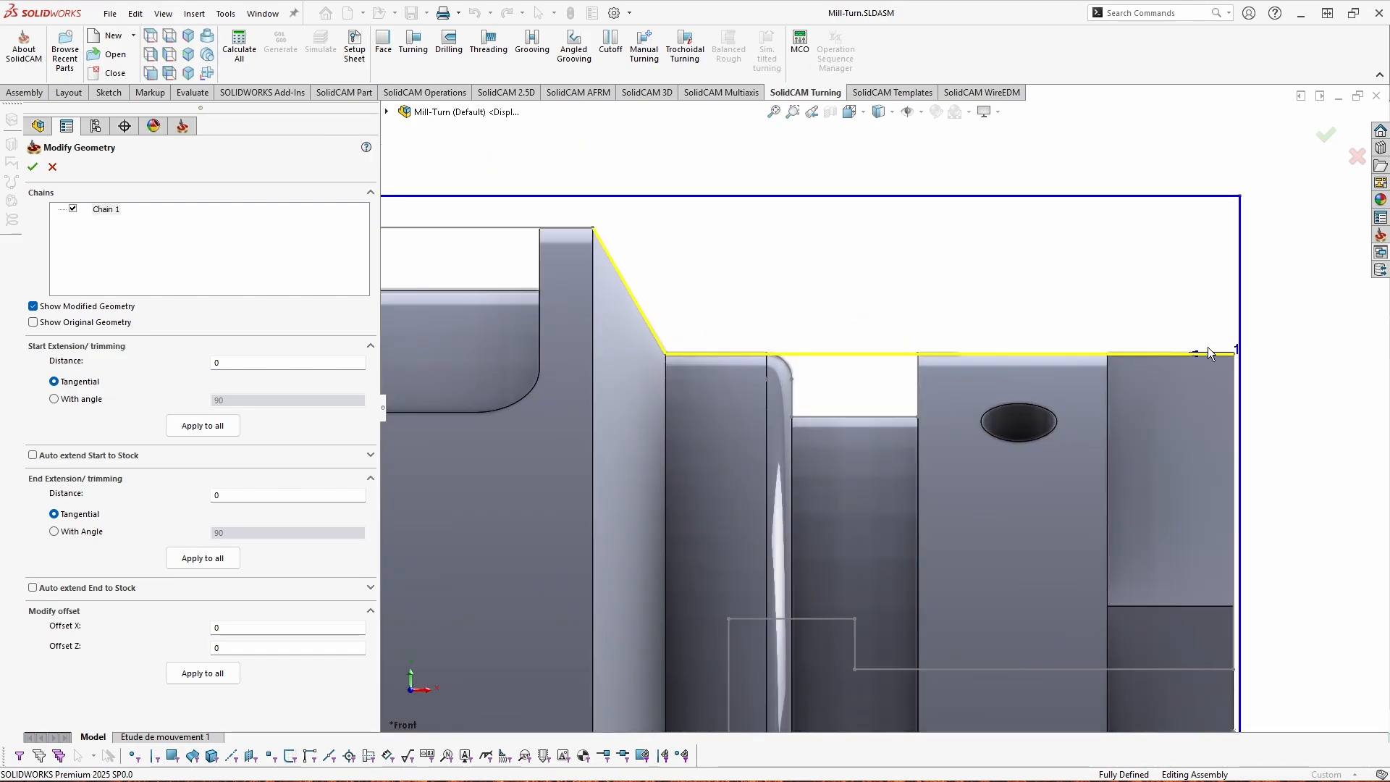
scroll(1266, 357, down, 1)
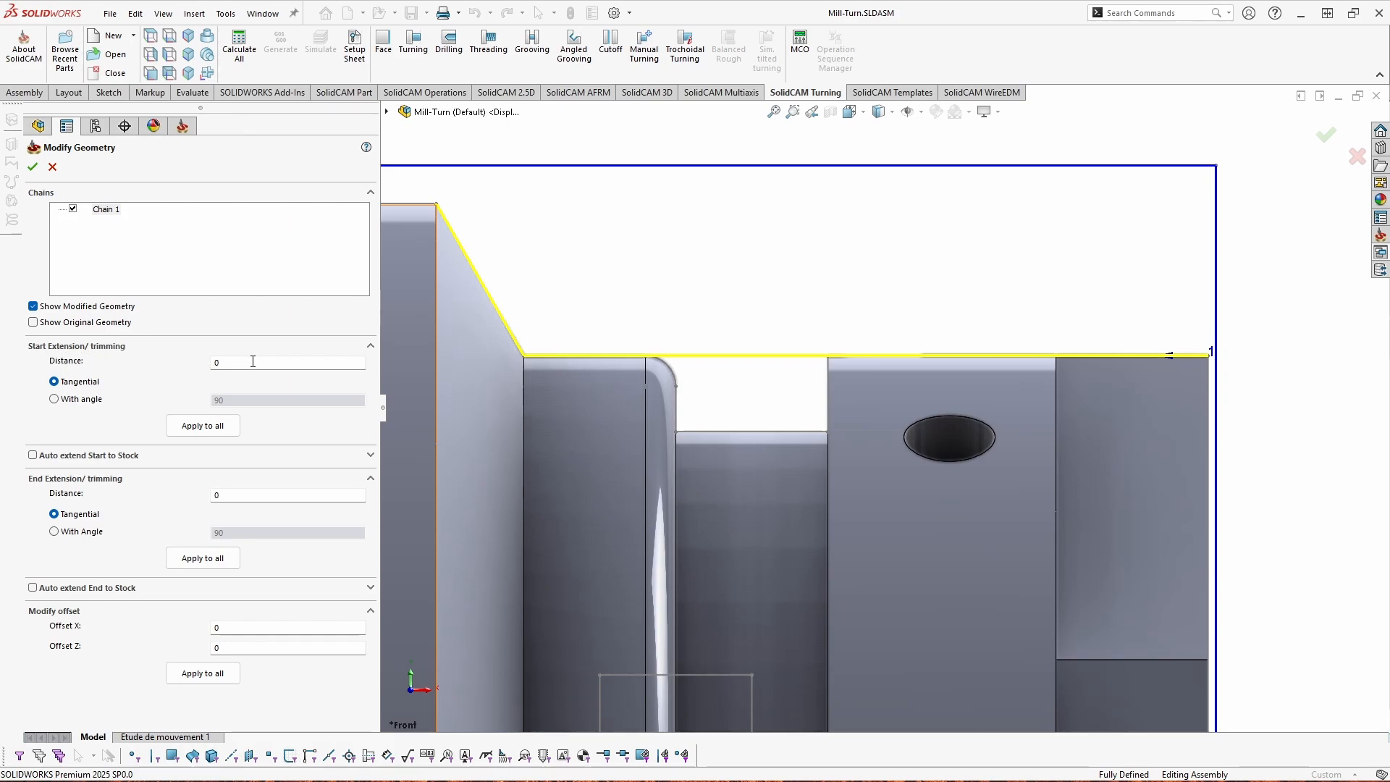
scroll(1192, 358, down, 3)
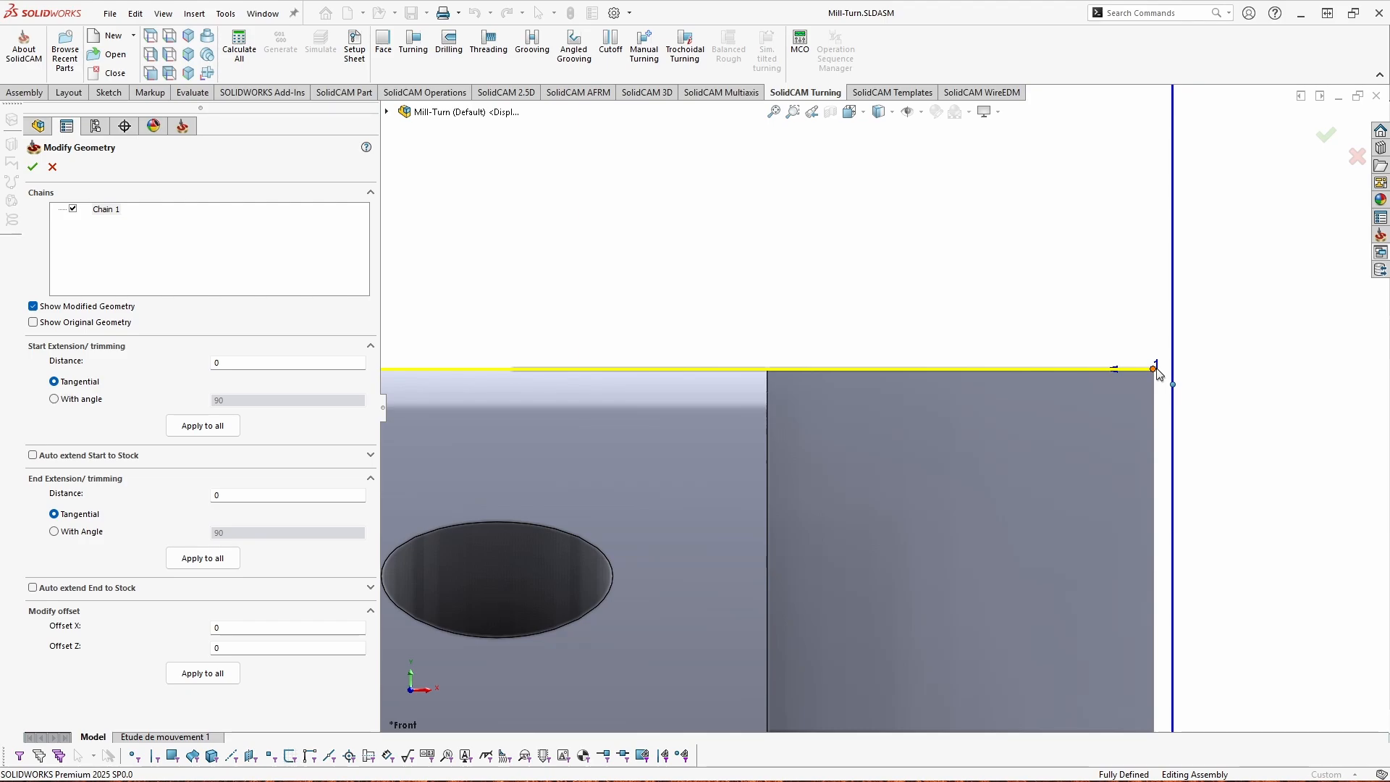
click(244, 364)
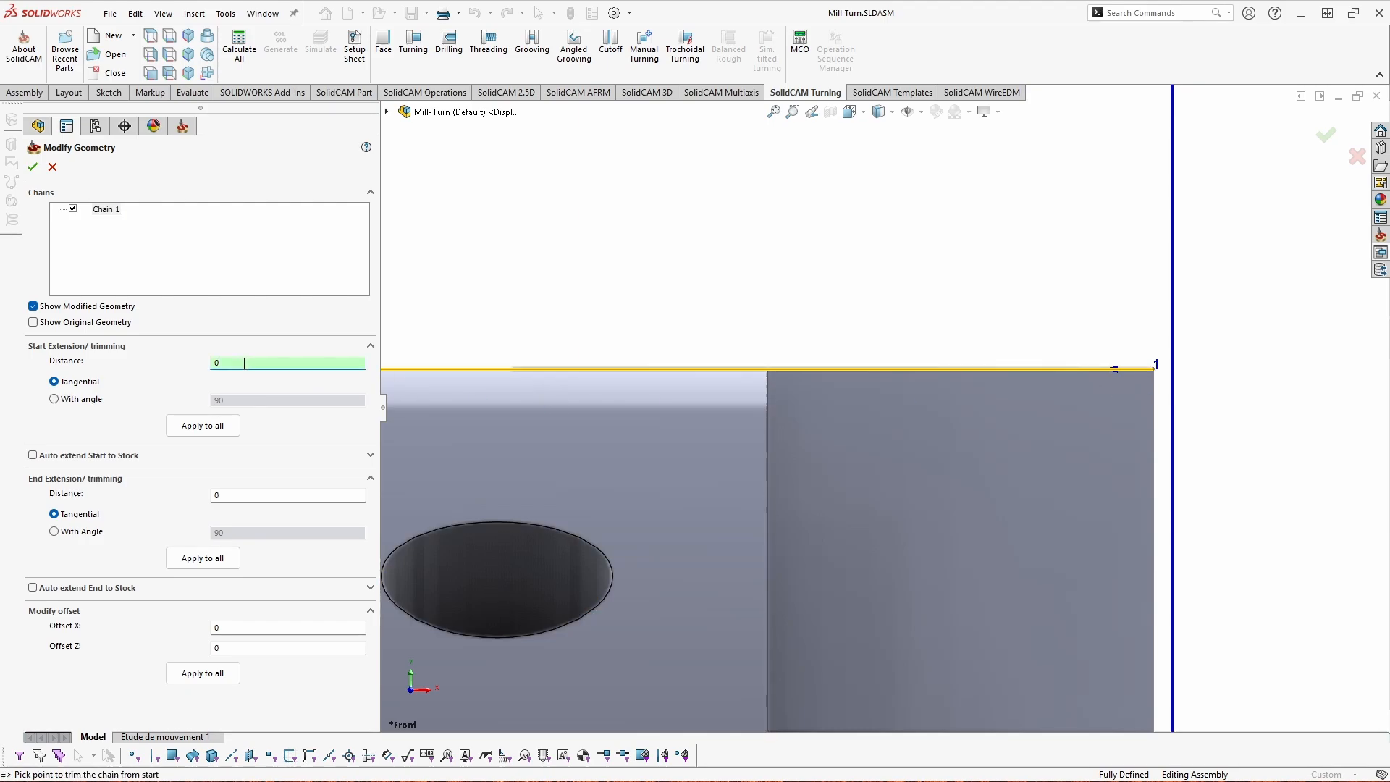
click(801, 370)
scroll(825, 380, up, 3)
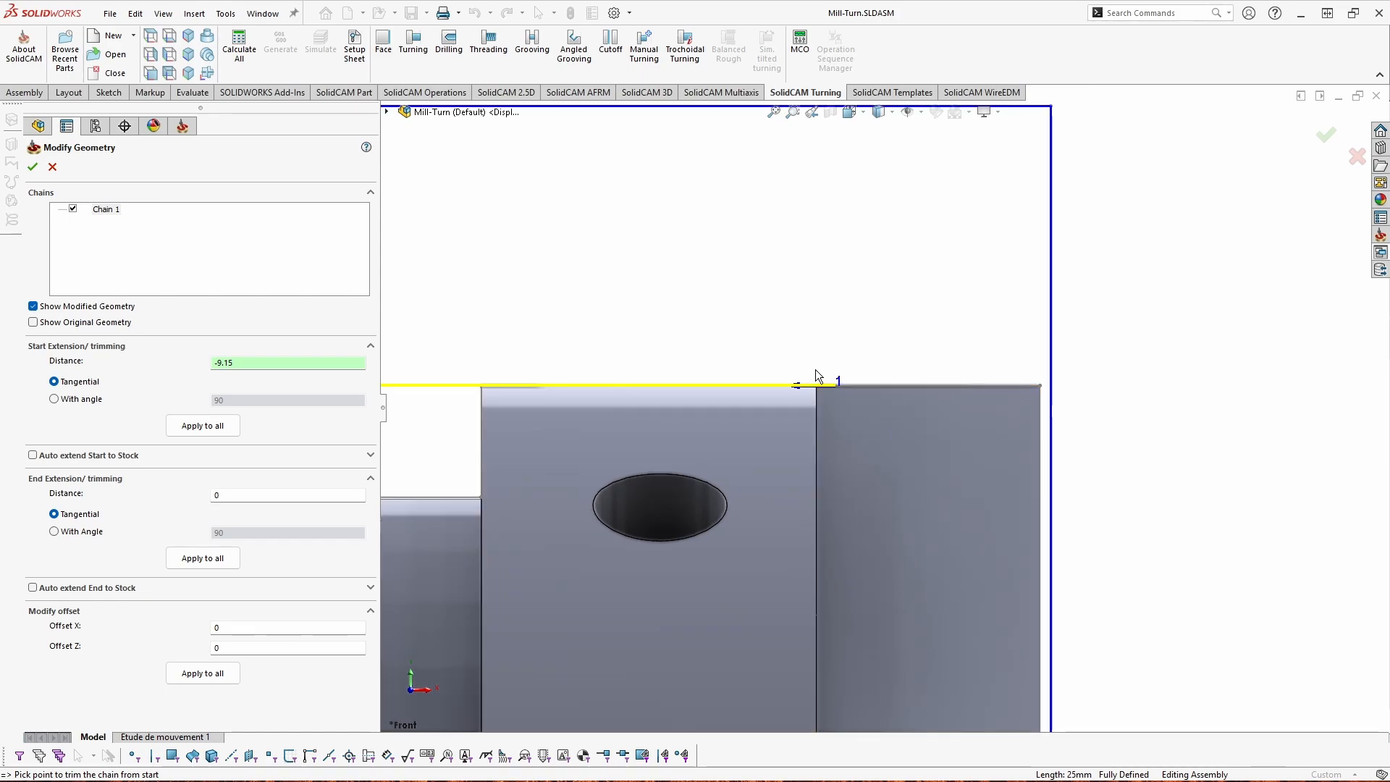
click(274, 363)
text(0)
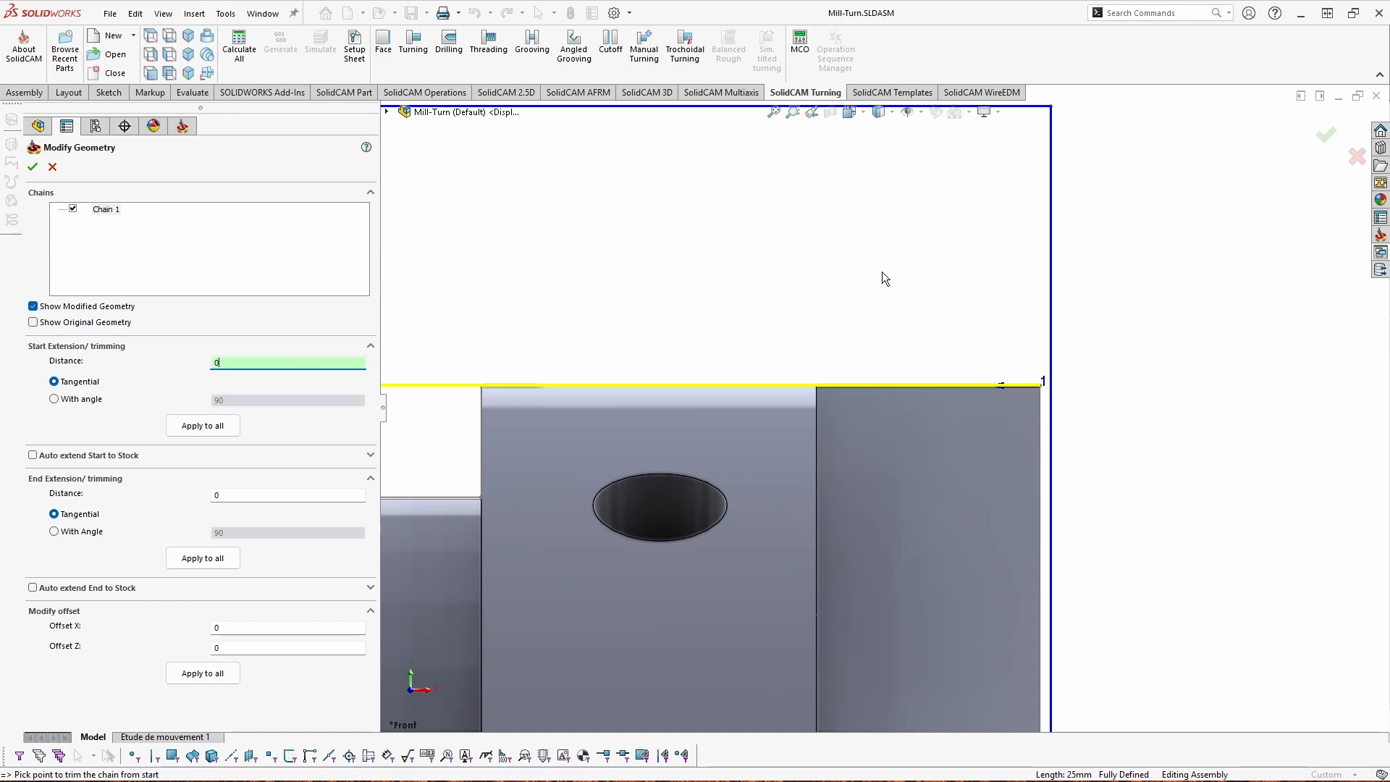
Enable automatic extension of the chain's start to the stock, trying the X+ direction and settling on the outward Z direction
scroll(1094, 384, down, 3)
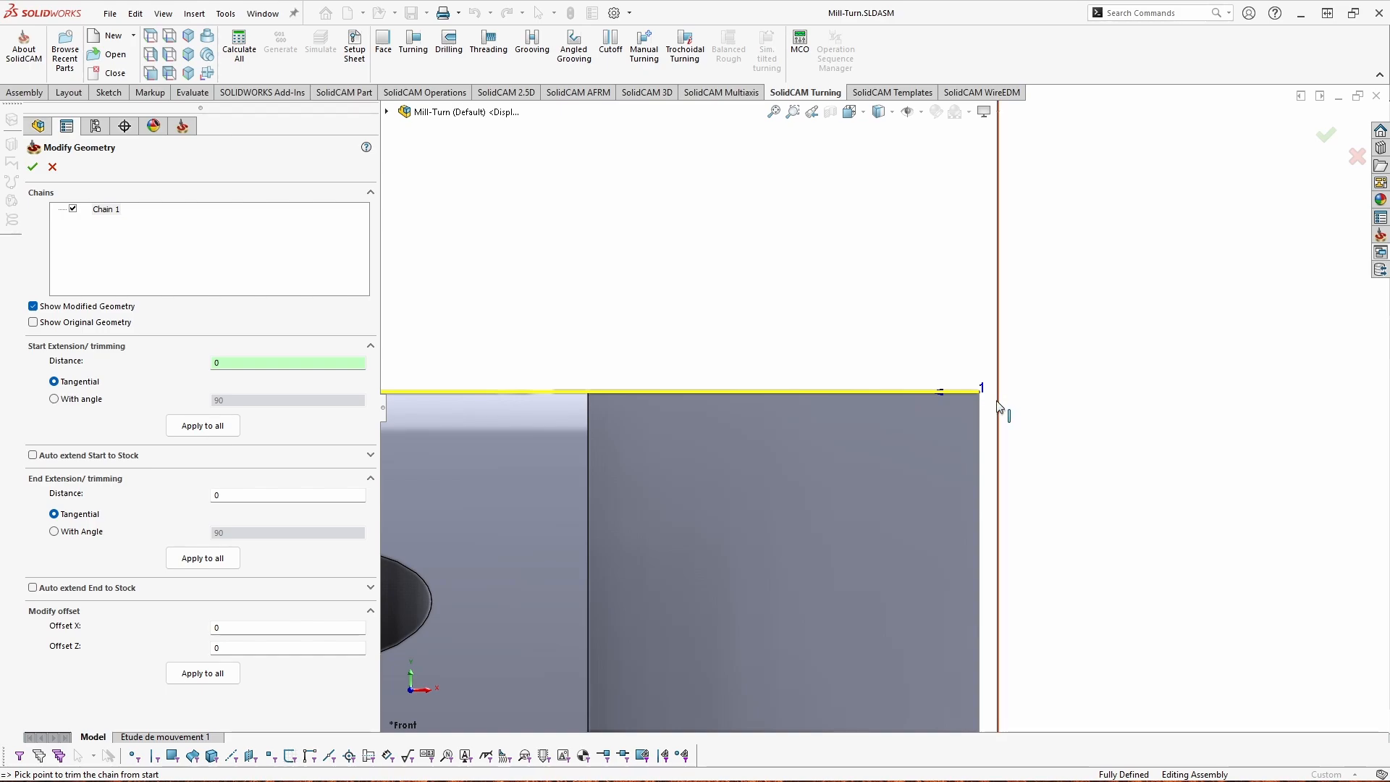
key(z)
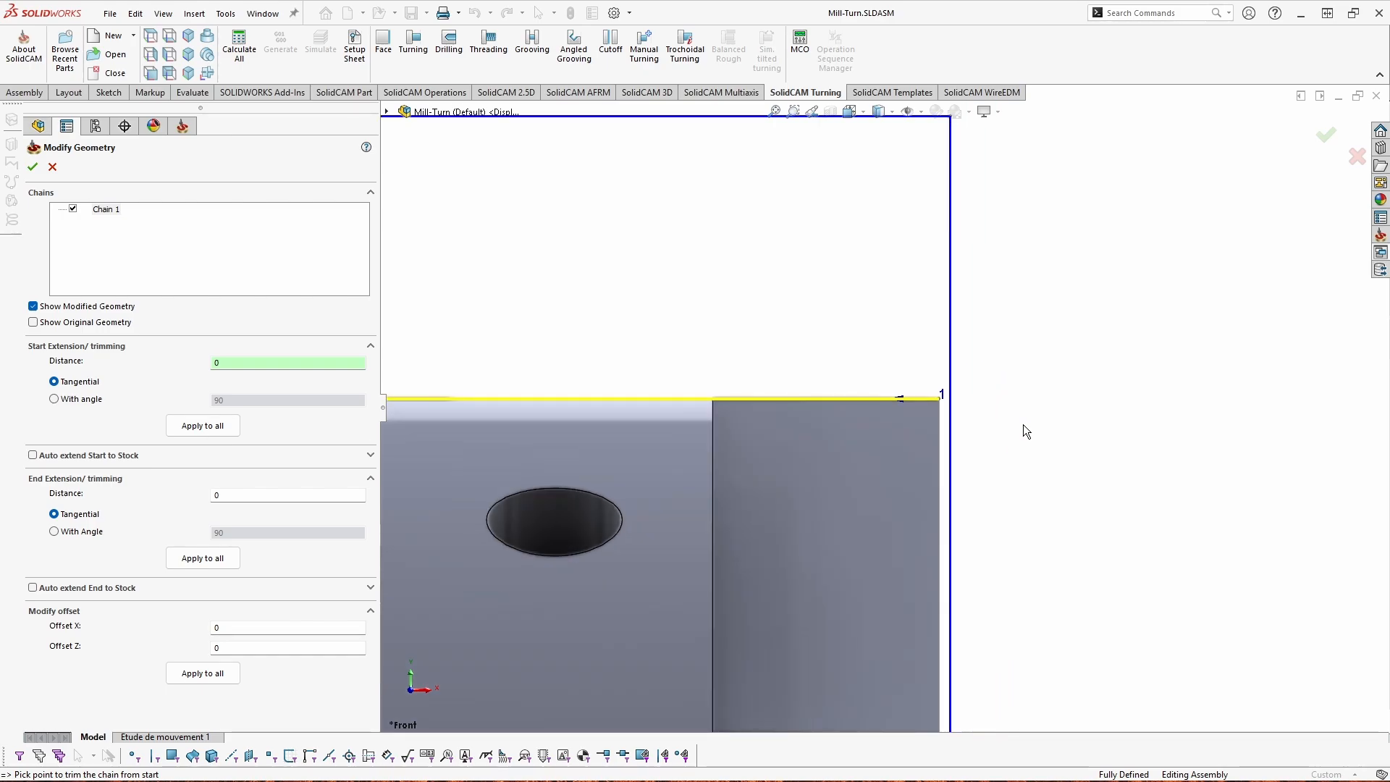
click(32, 455)
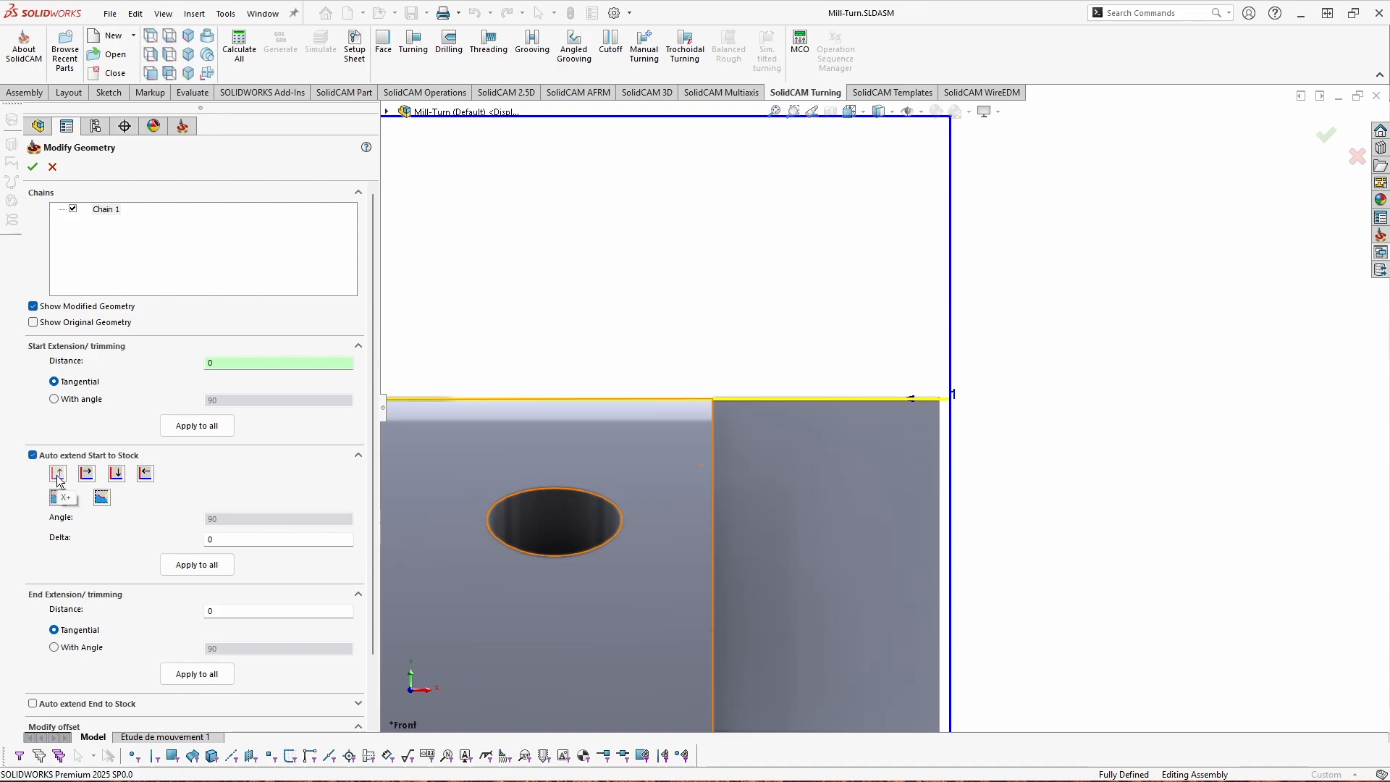
click(58, 475)
scroll(906, 442, up, 3)
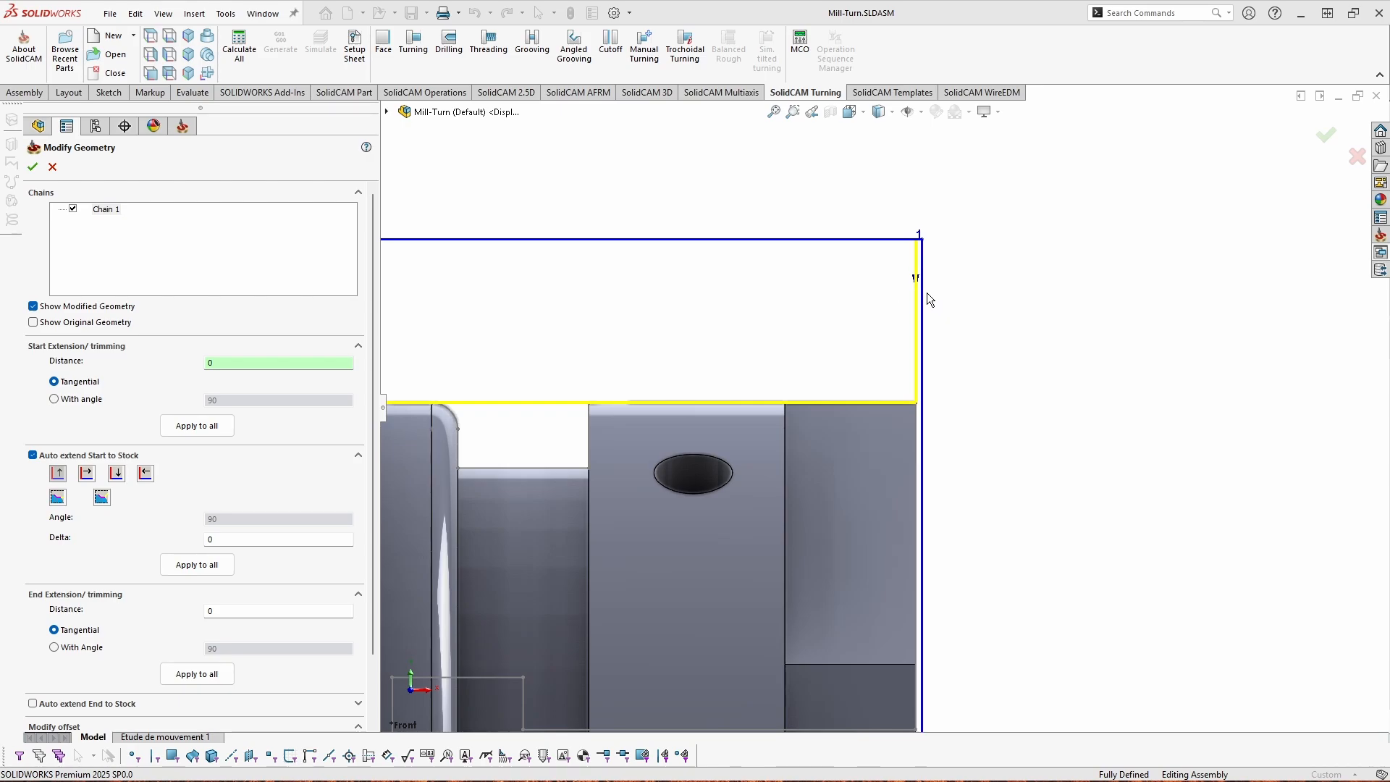
scroll(935, 404, down, 2)
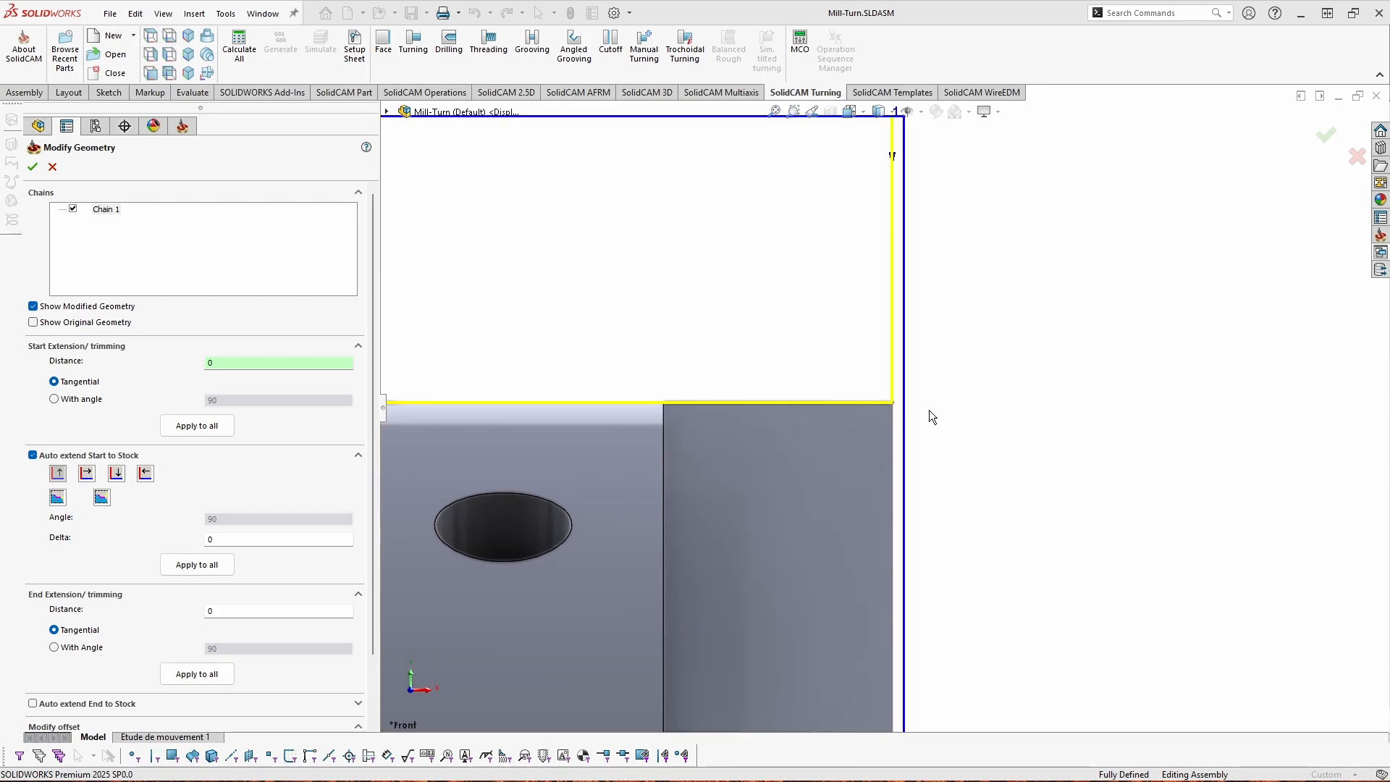
click(88, 483)
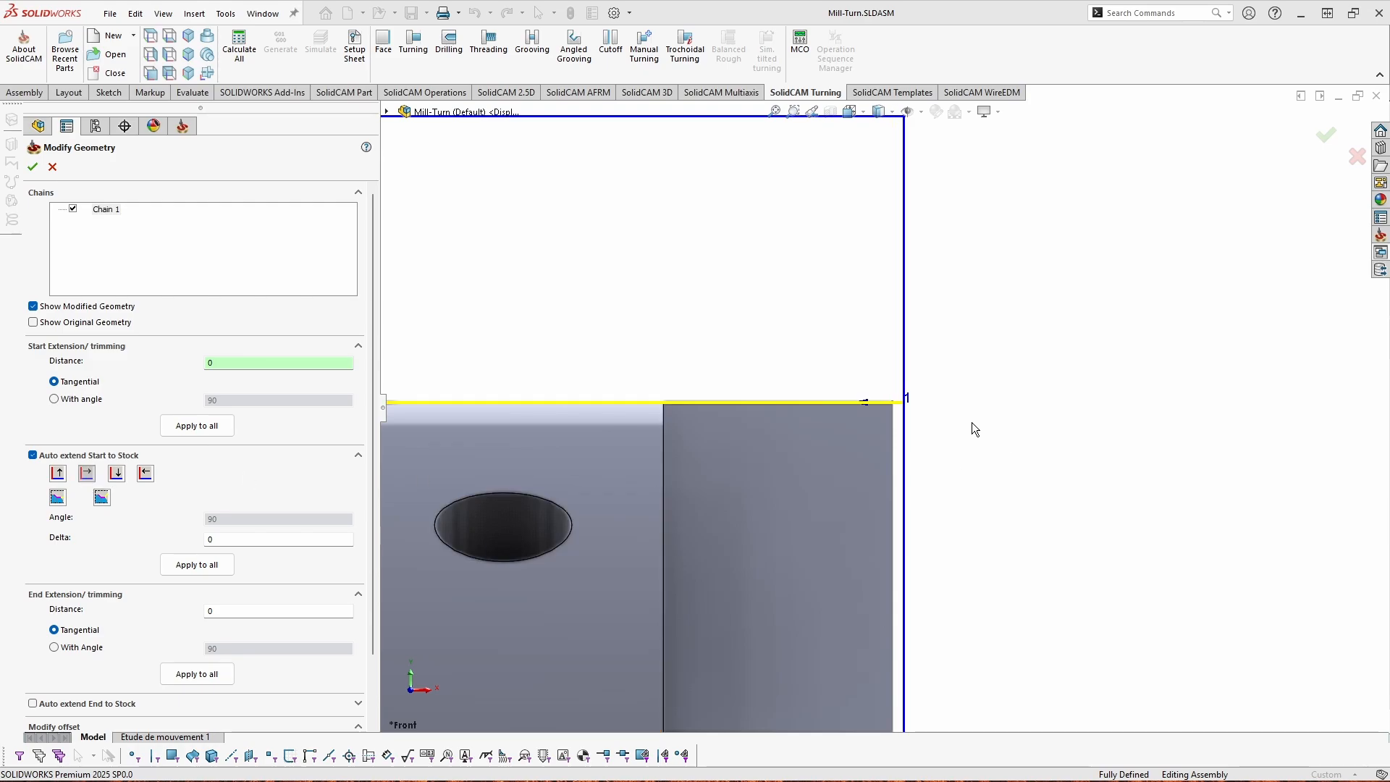
scroll(972, 422, up, 2)
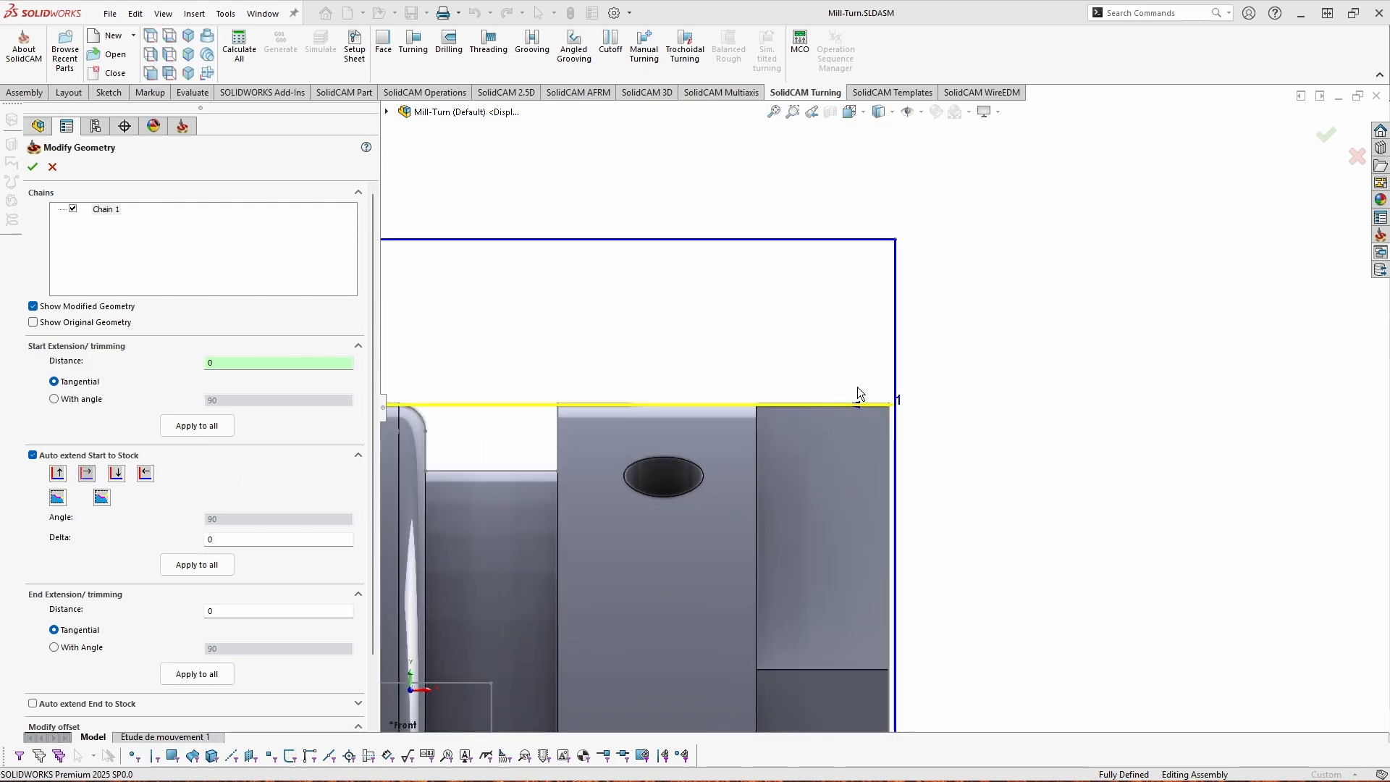
Try trimming the chain's end by about 4.95 mm at a point on the flange's sloped line, and reset the end distance to 0
scroll(294, 453, down, 2)
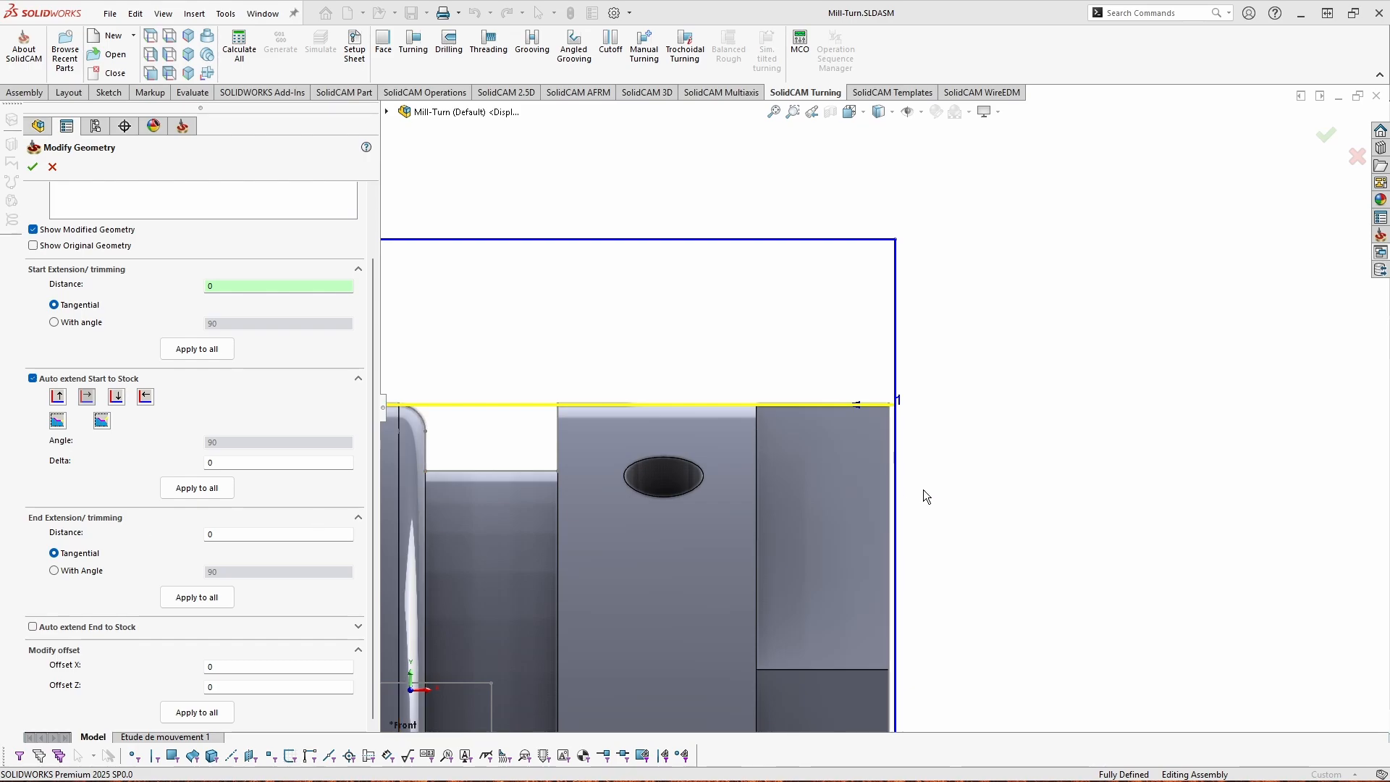
scroll(1032, 460, up, 2)
scroll(580, 363, down, 3)
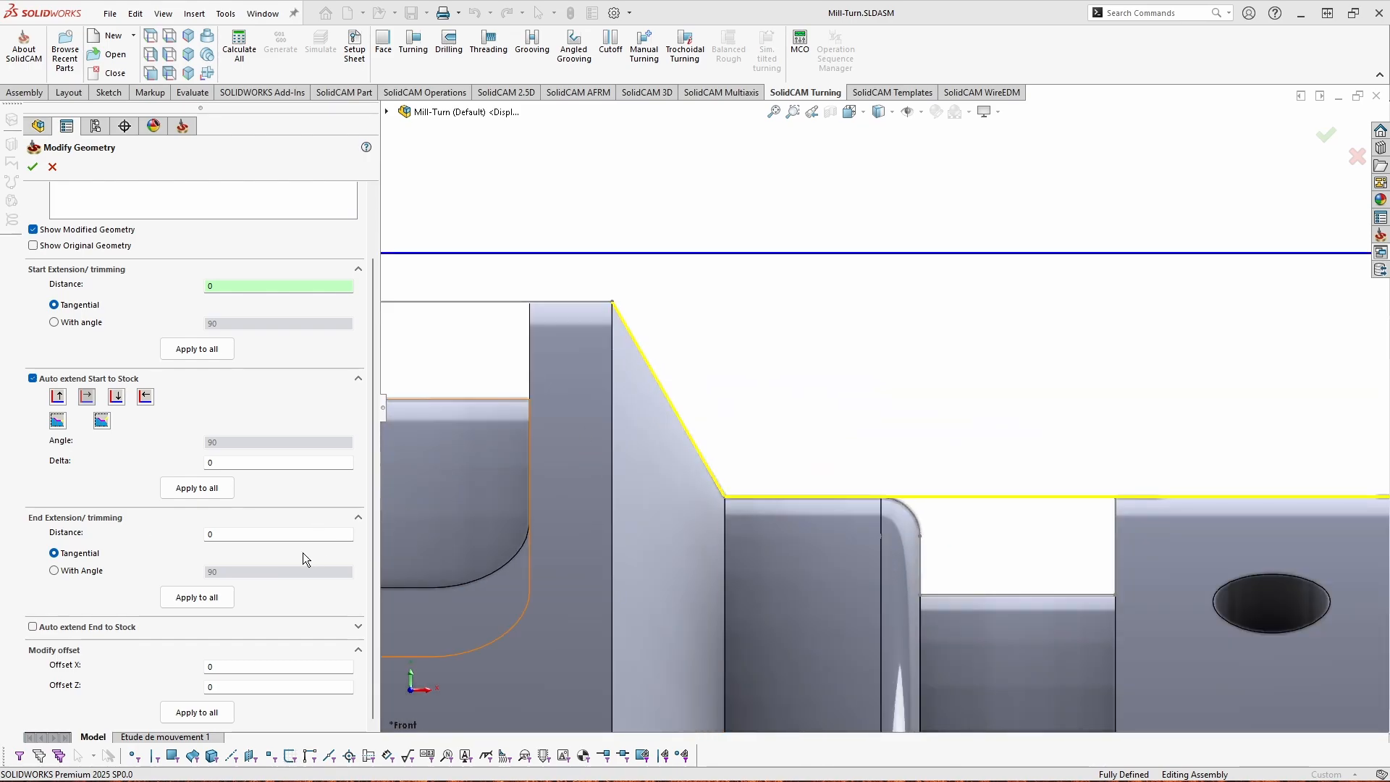
click(227, 536)
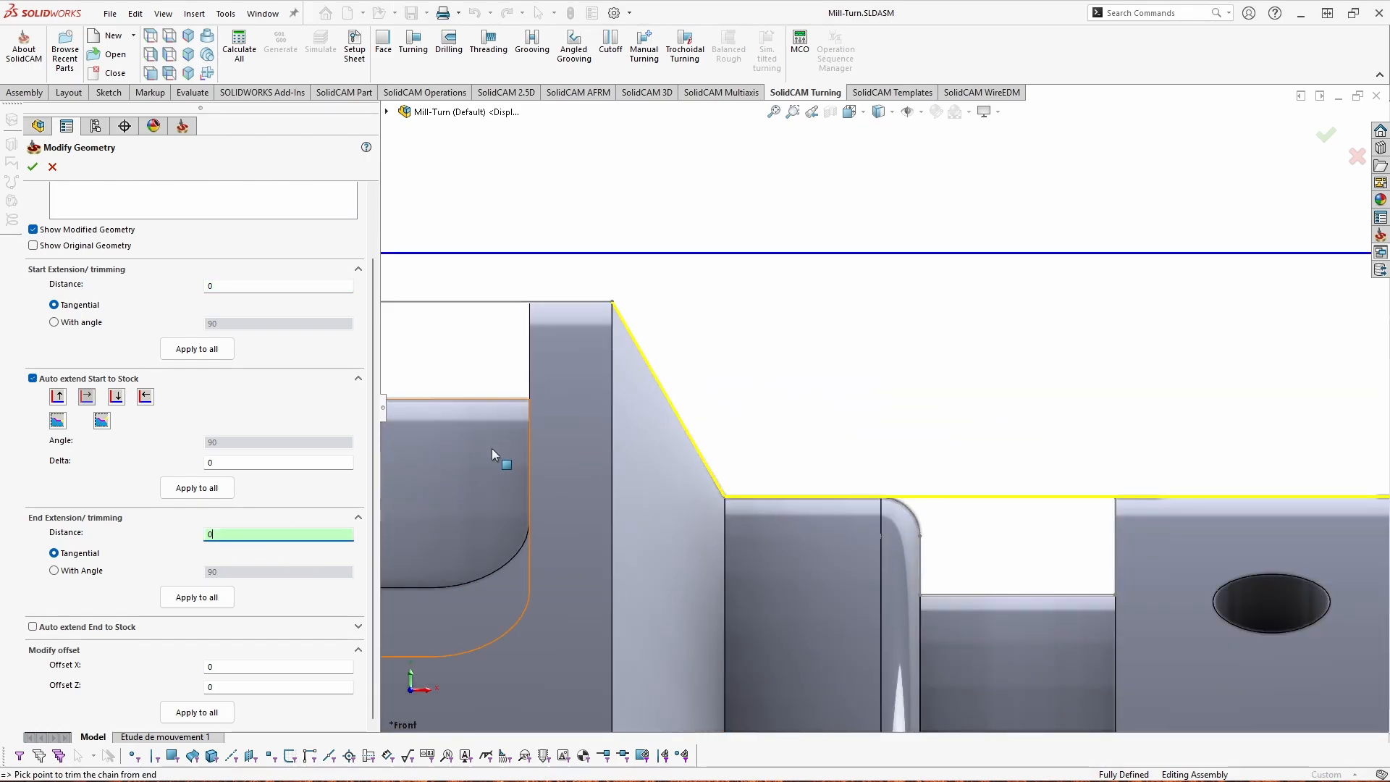
click(662, 385)
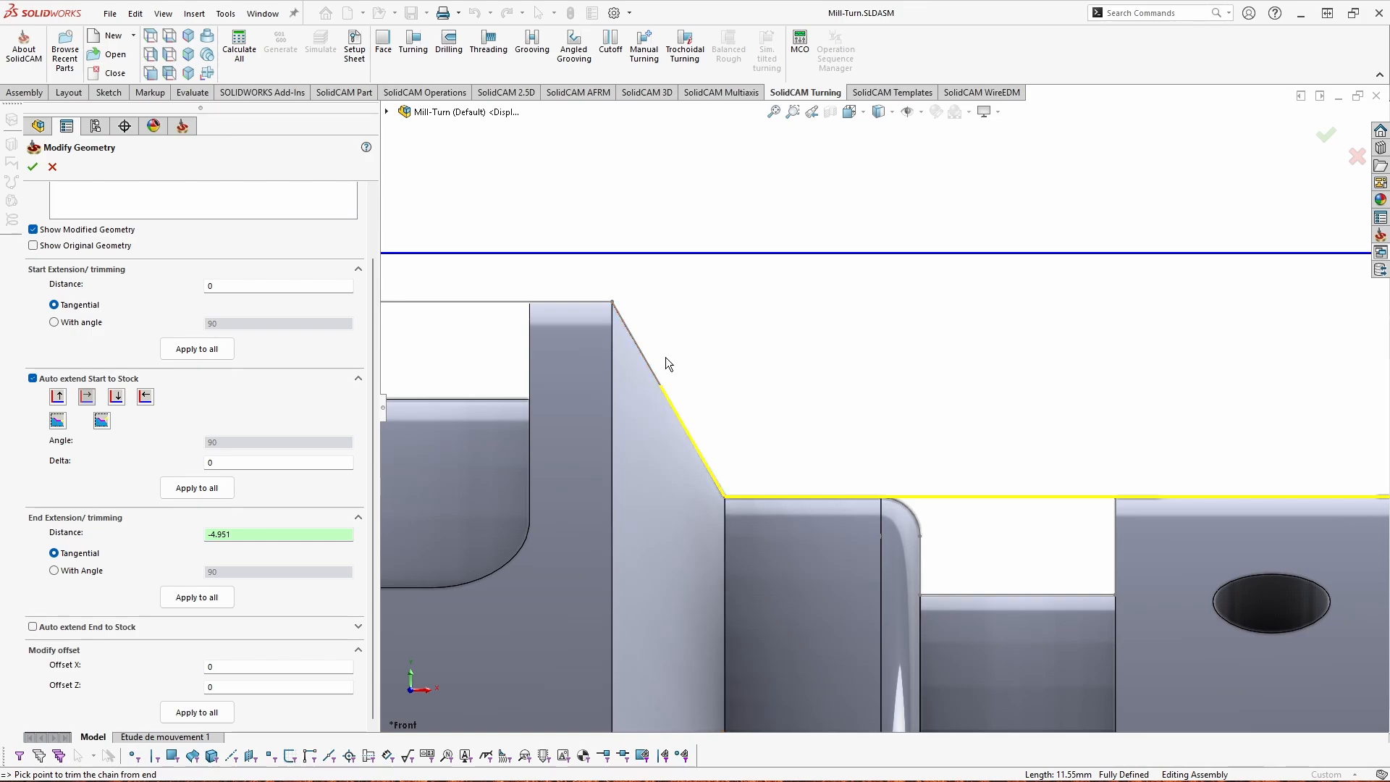
drag(254, 538, 146, 535)
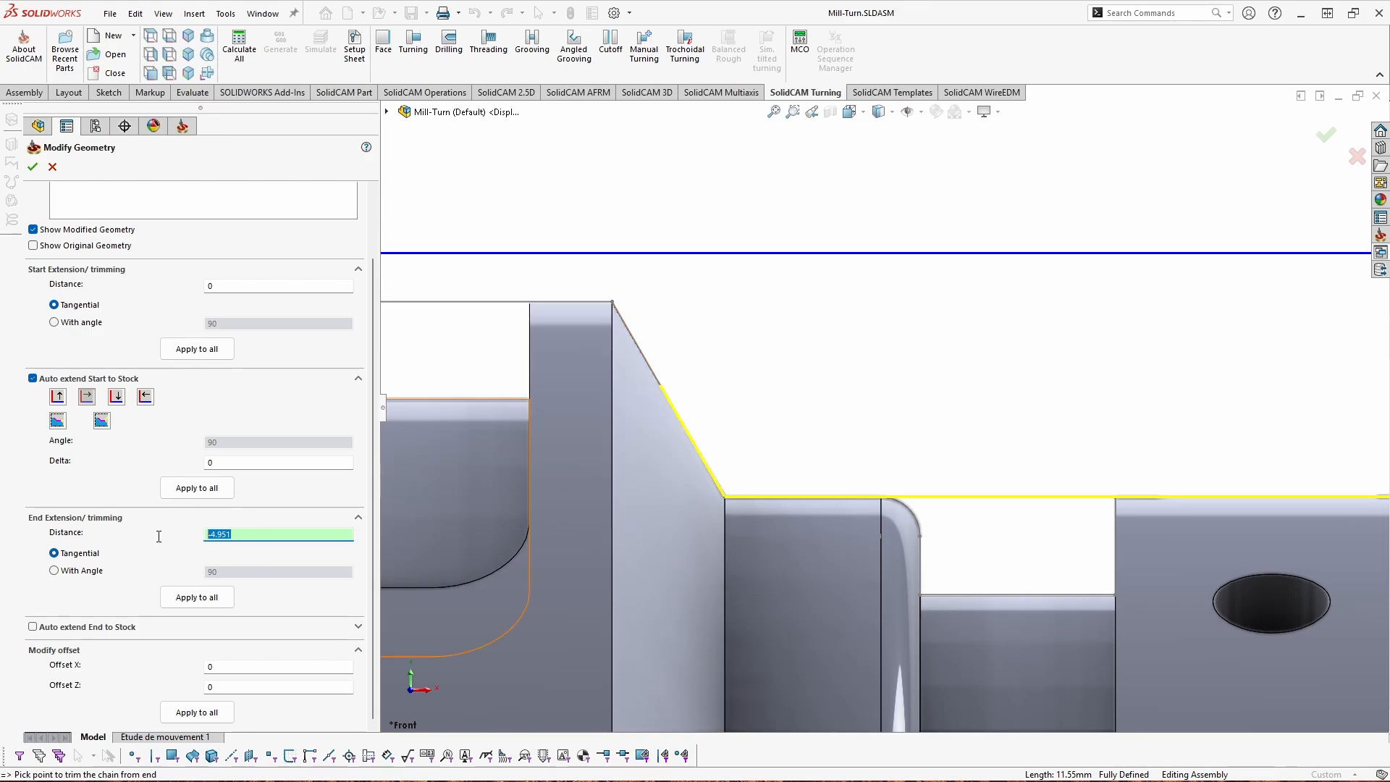
text(0)
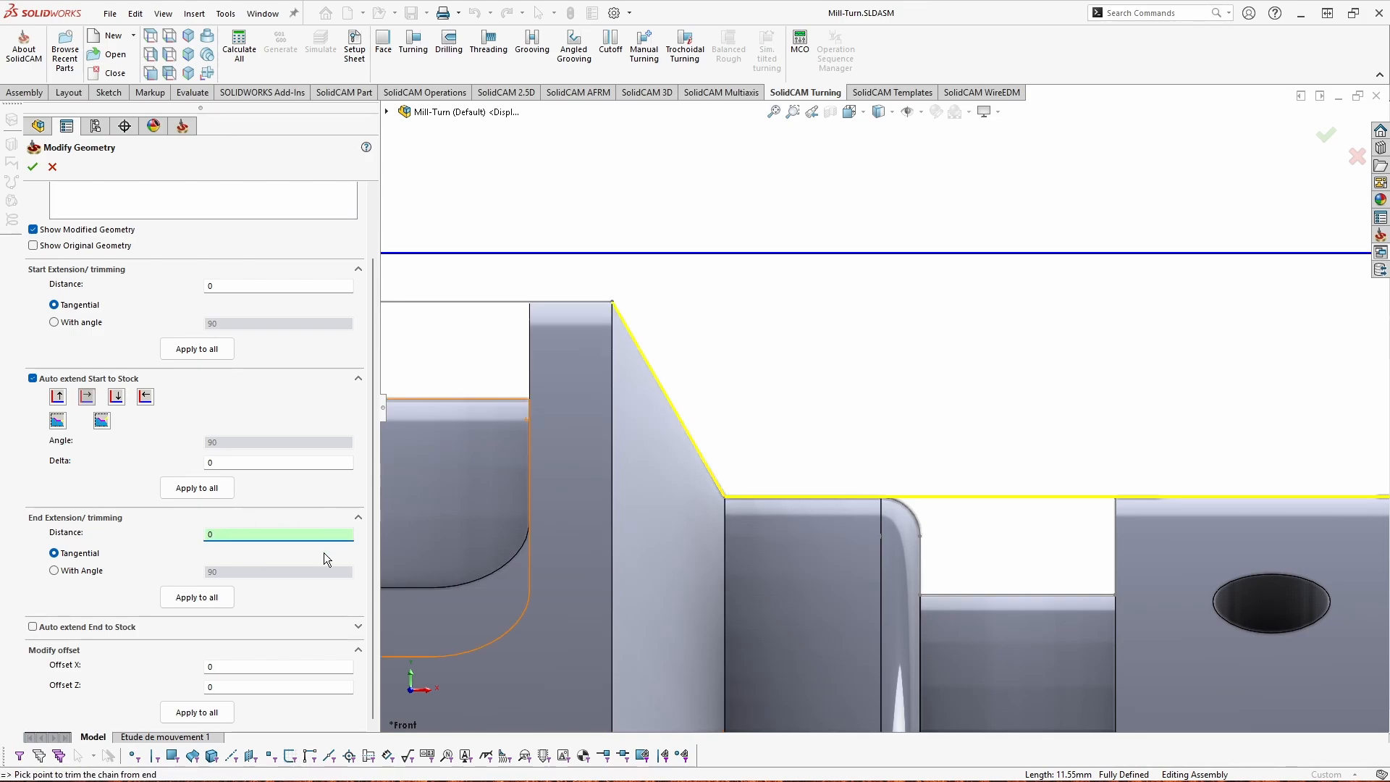
Enable automatic extension of the chain's end to the stock and try the X+ direction
click(62, 634)
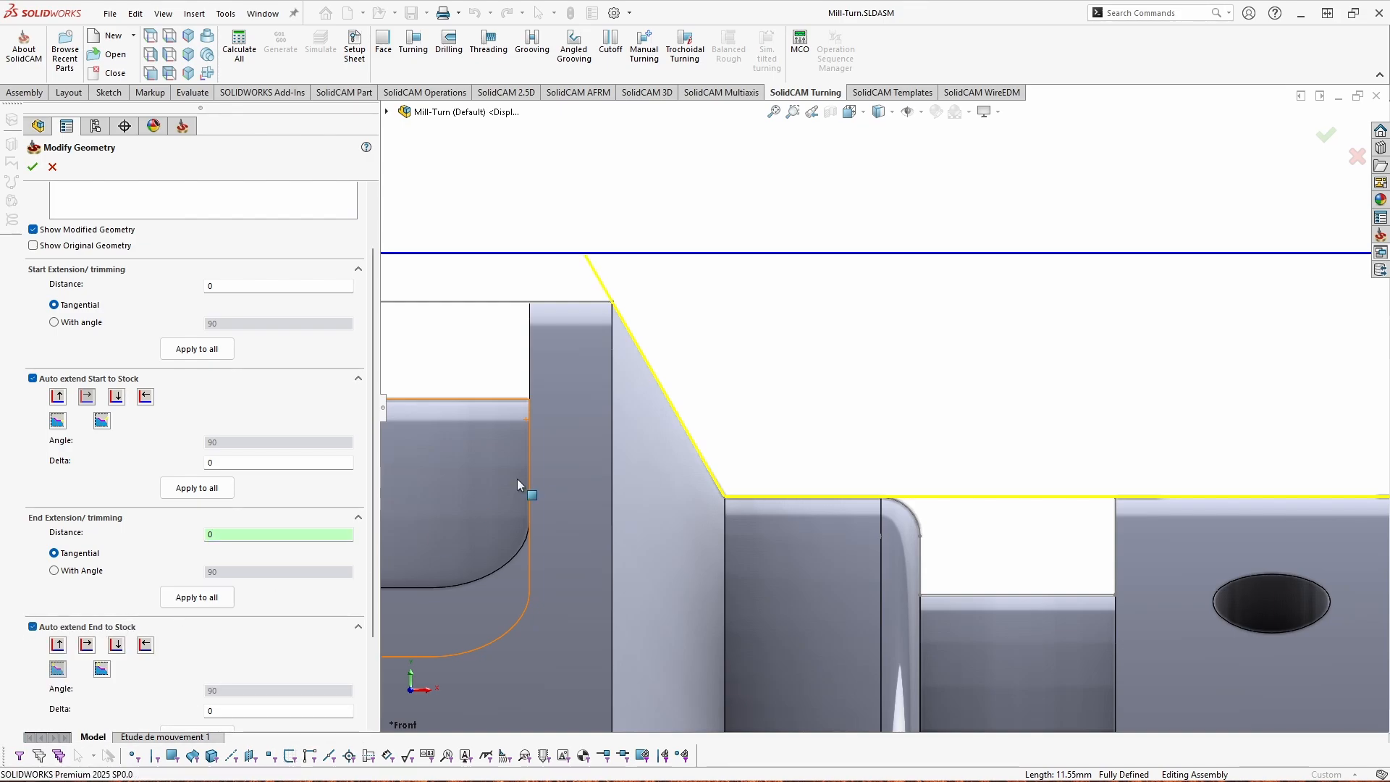
scroll(766, 290, down, 2)
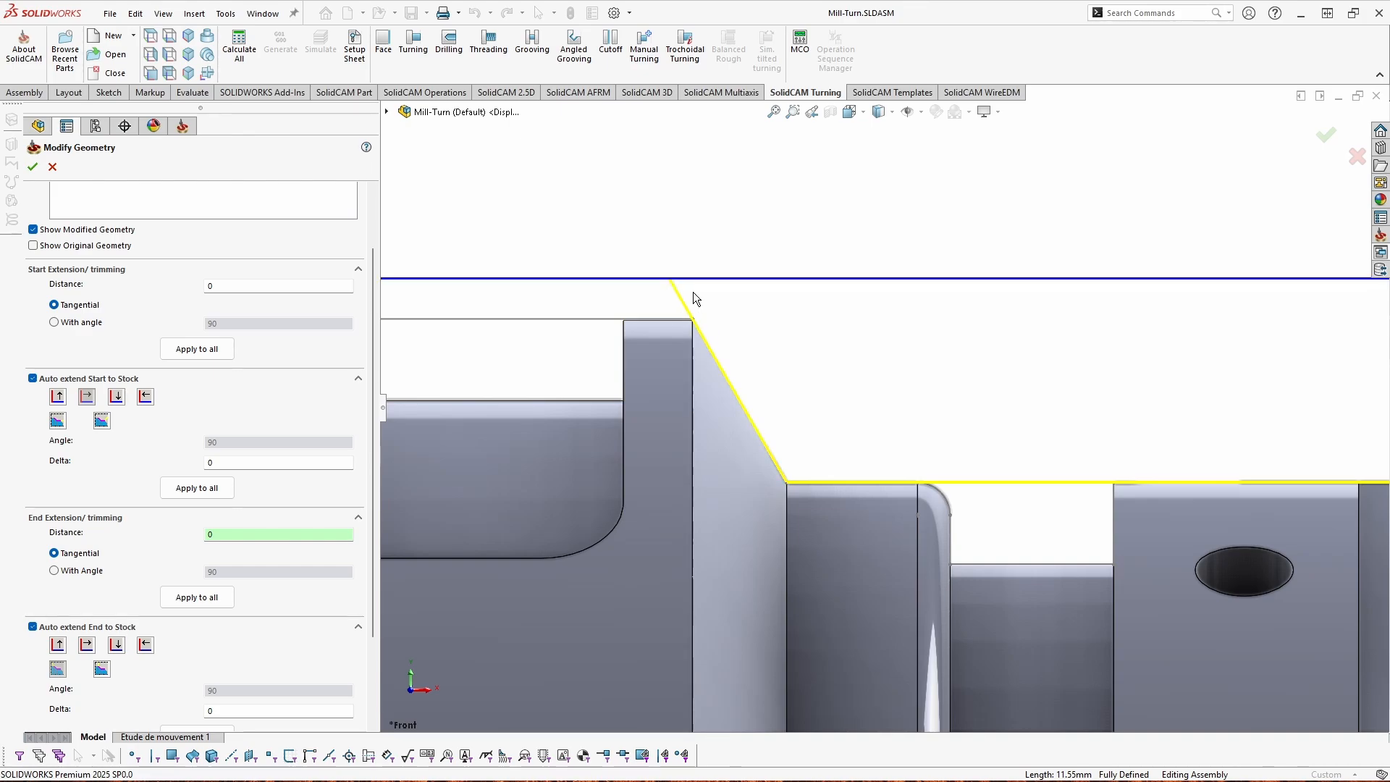
scroll(659, 226, up, 2)
scroll(616, 233, down, 1)
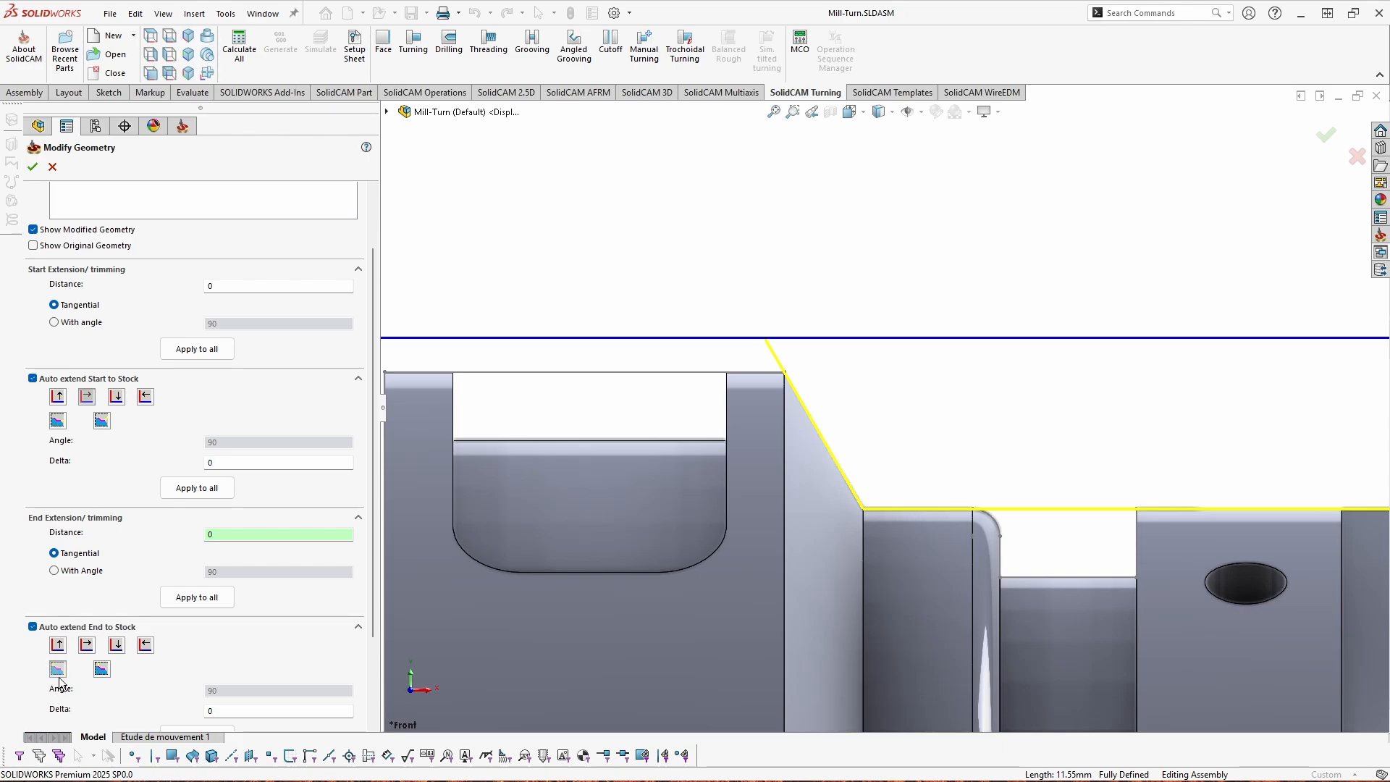
click(60, 646)
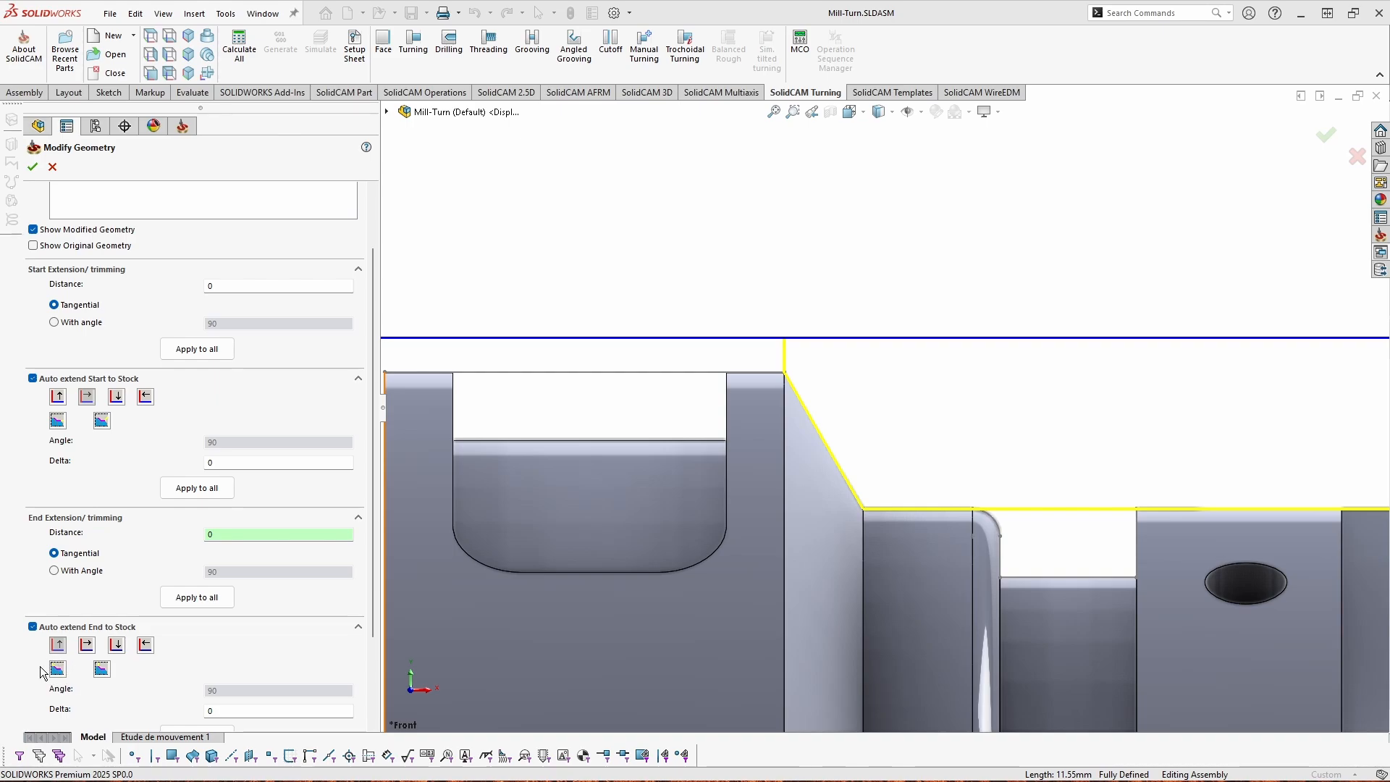
Switch the automatic end extension to the angled option, trying an angle of 0 and settling on 30 degrees
click(101, 675)
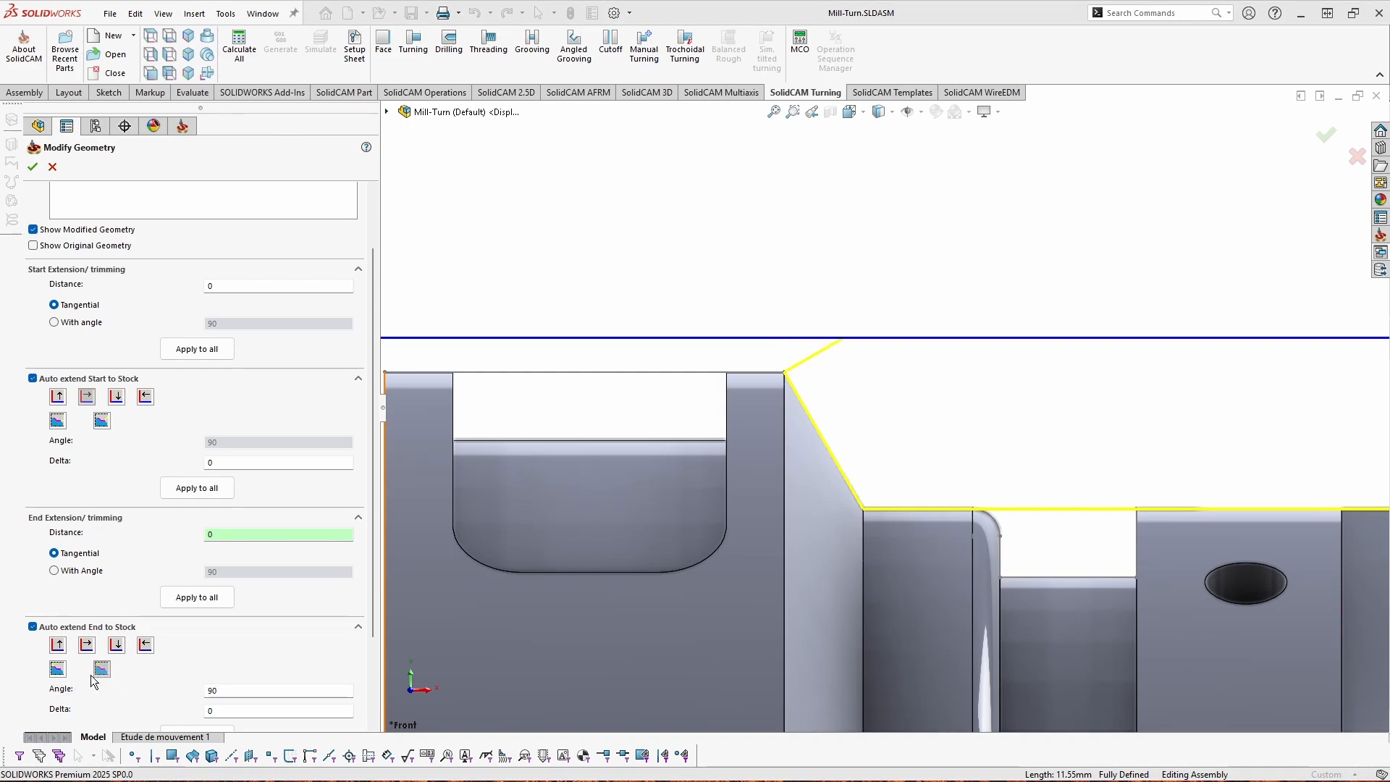
scroll(269, 659, down, 3)
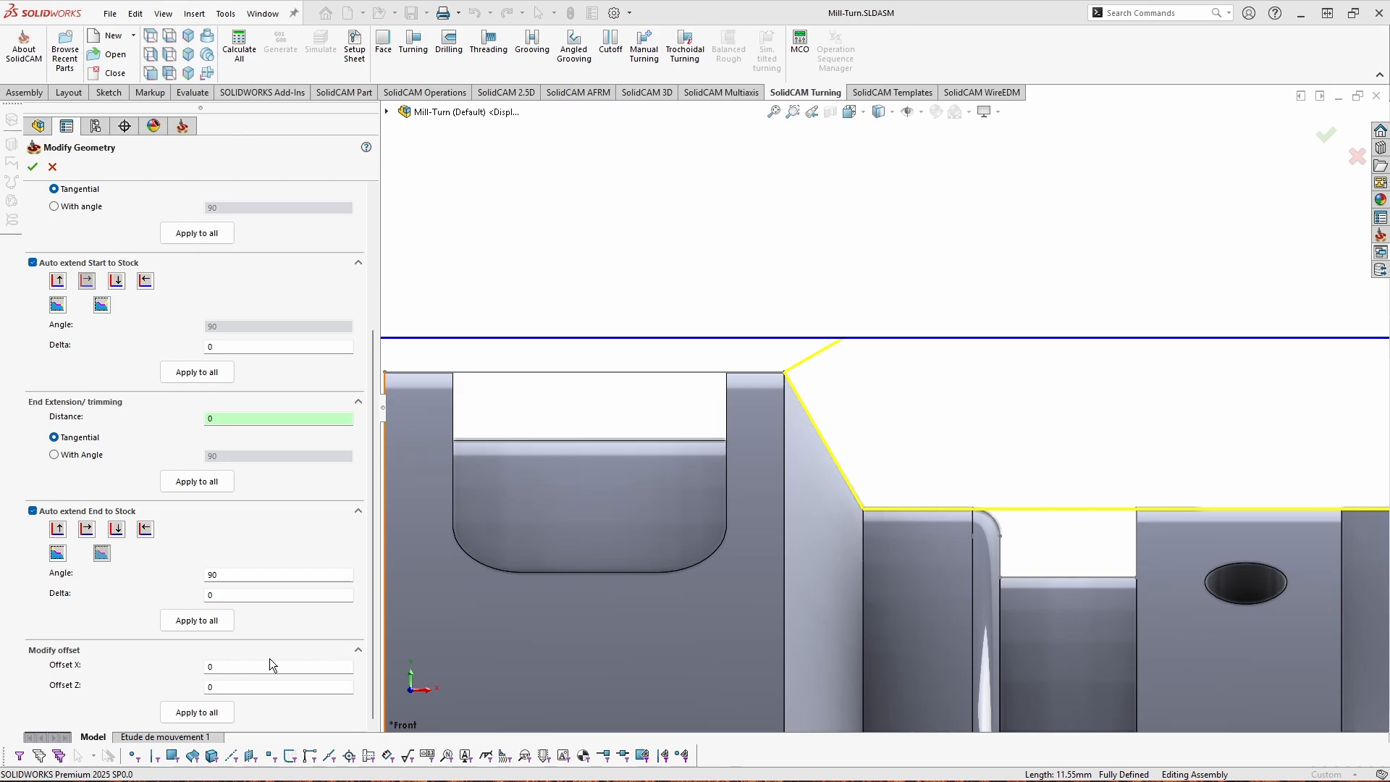
double_click(217, 574)
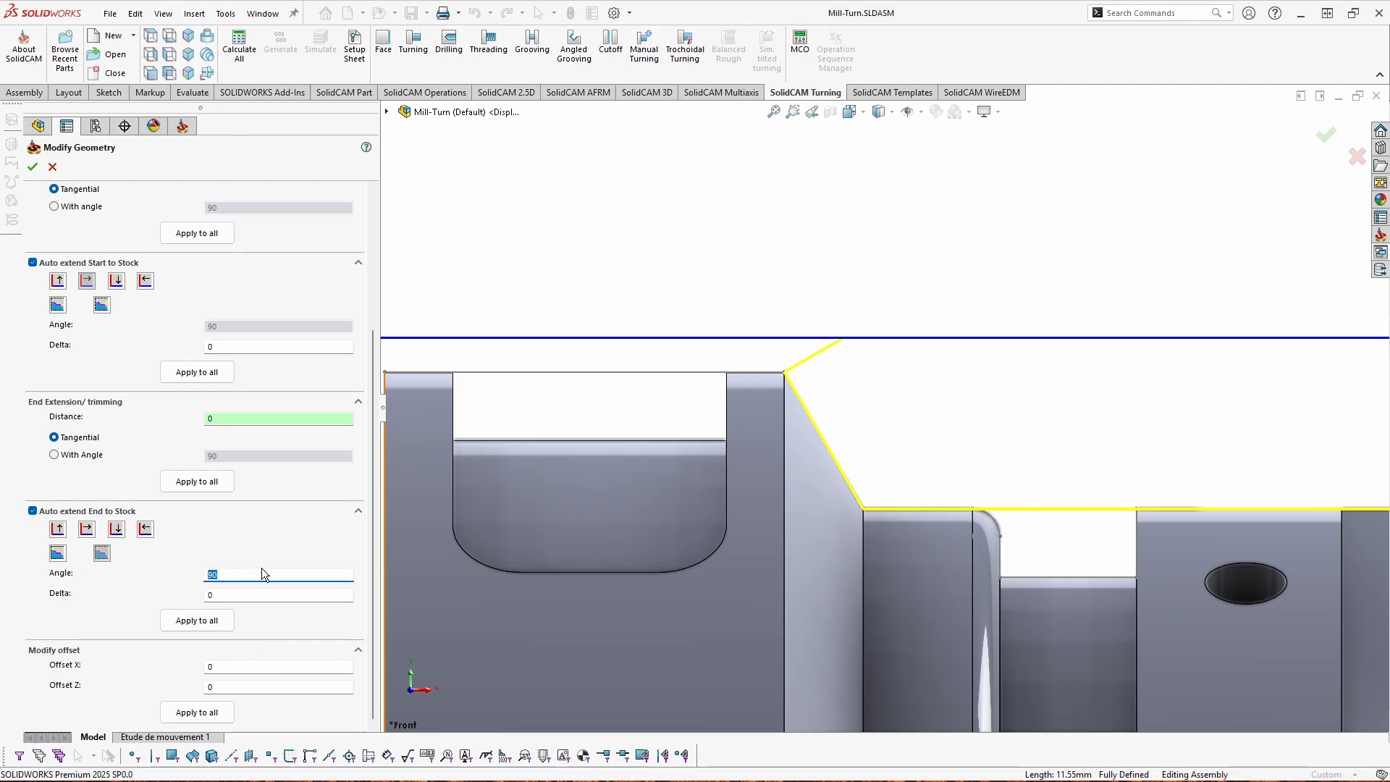
scroll(796, 401, down, 2)
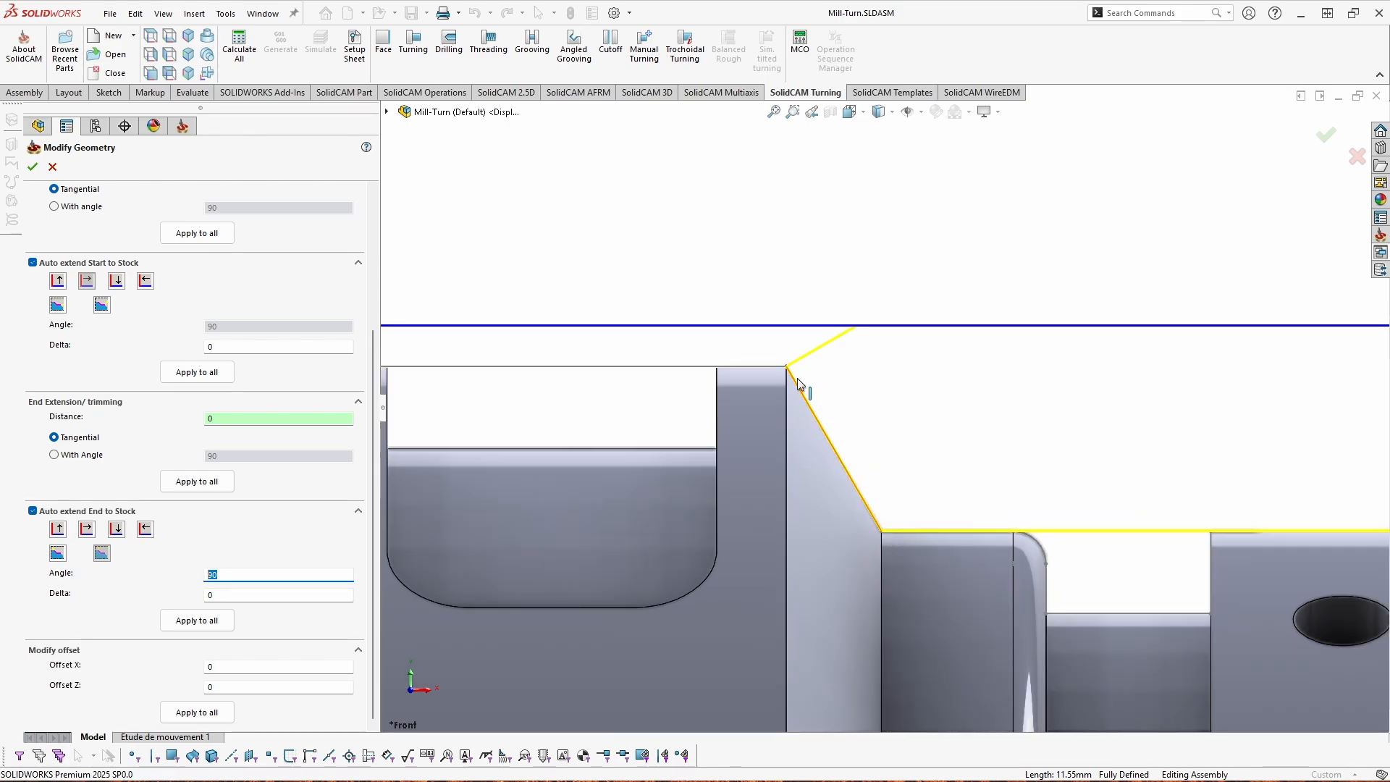
text(0)
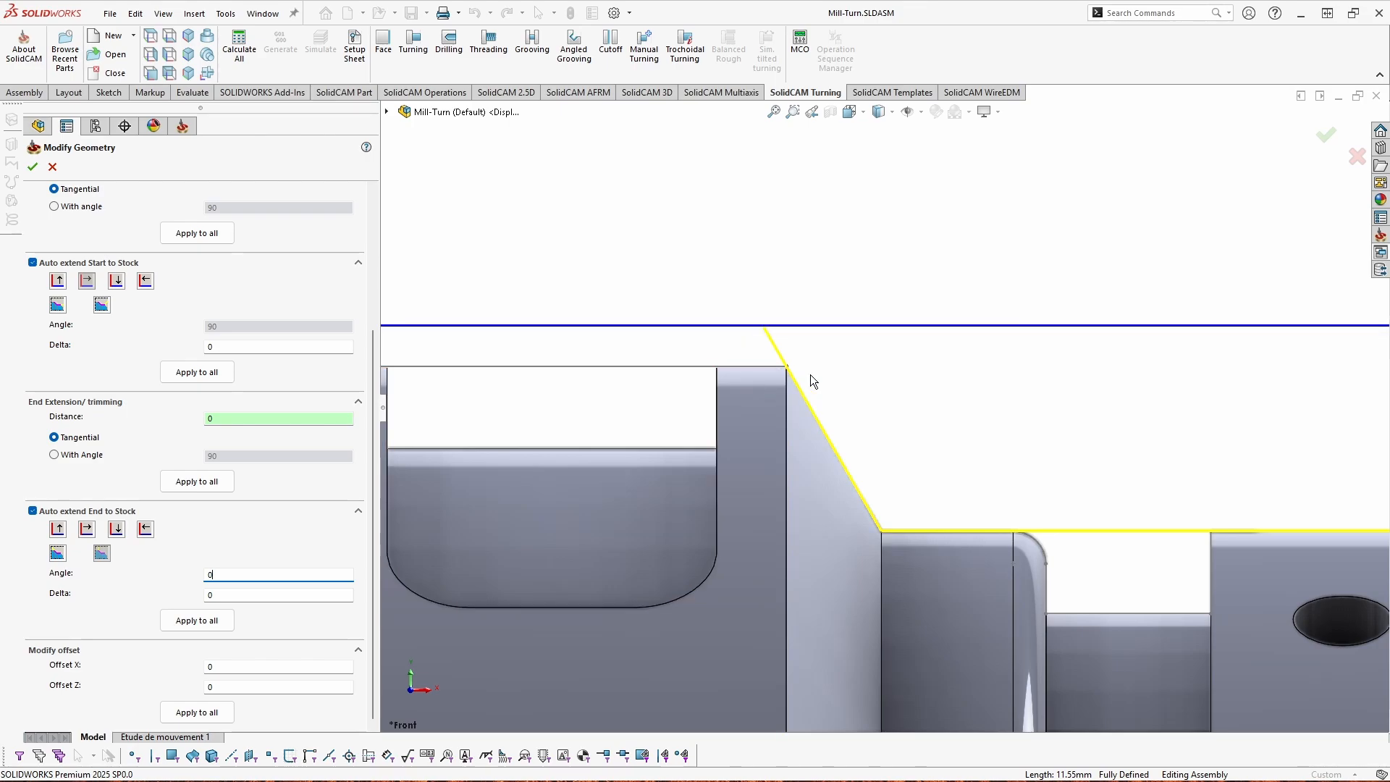
drag(225, 572, 182, 565)
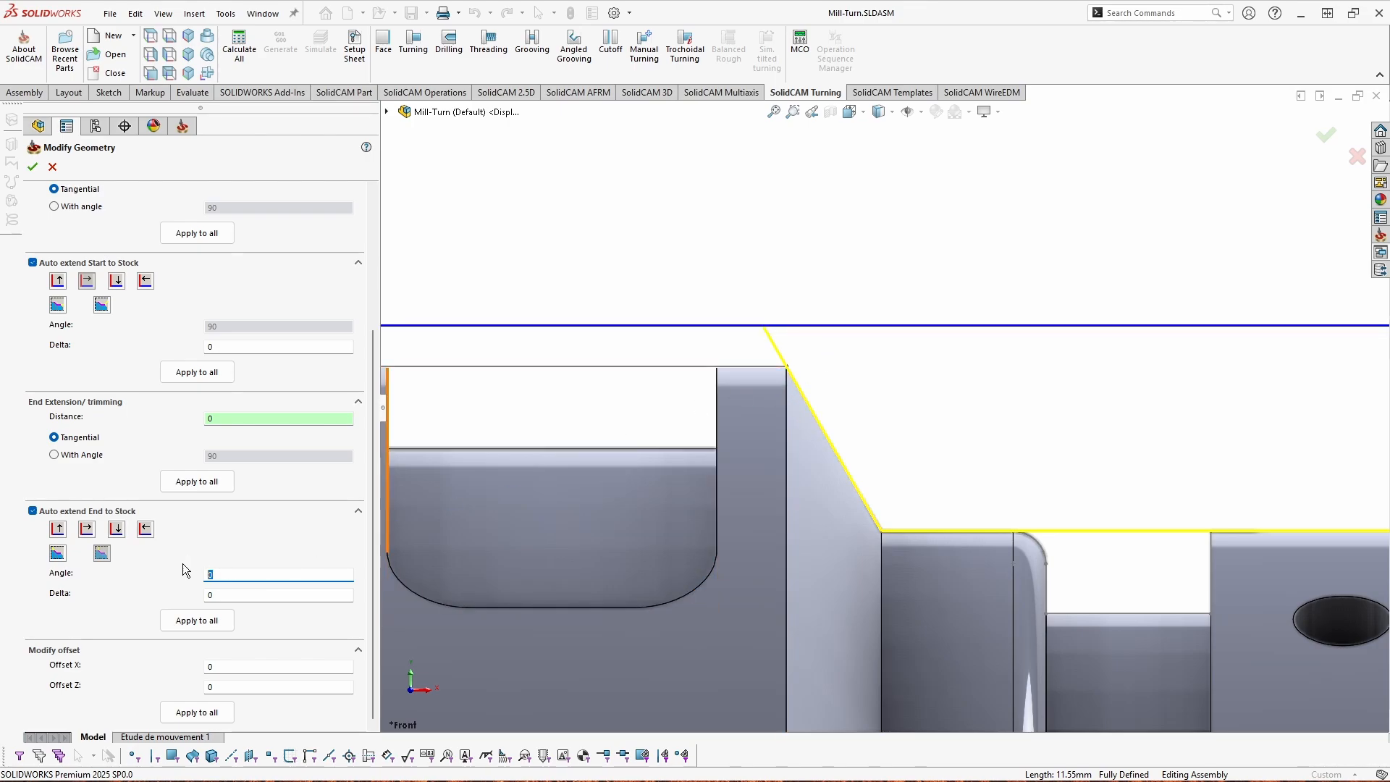
text(30)
scroll(797, 302, up, 5)
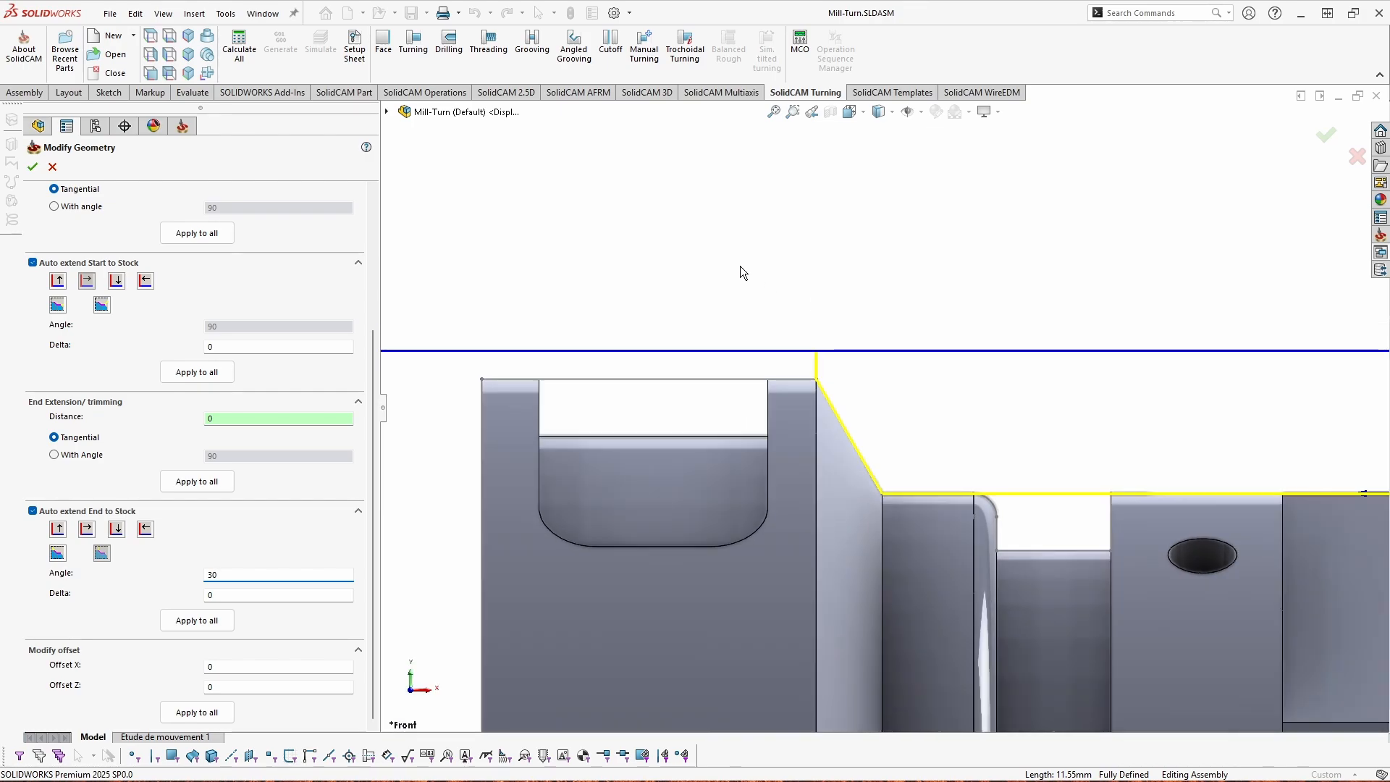
Offset the chain geometry by 2 in X and 2 in Z
scroll(1060, 413, down, 4)
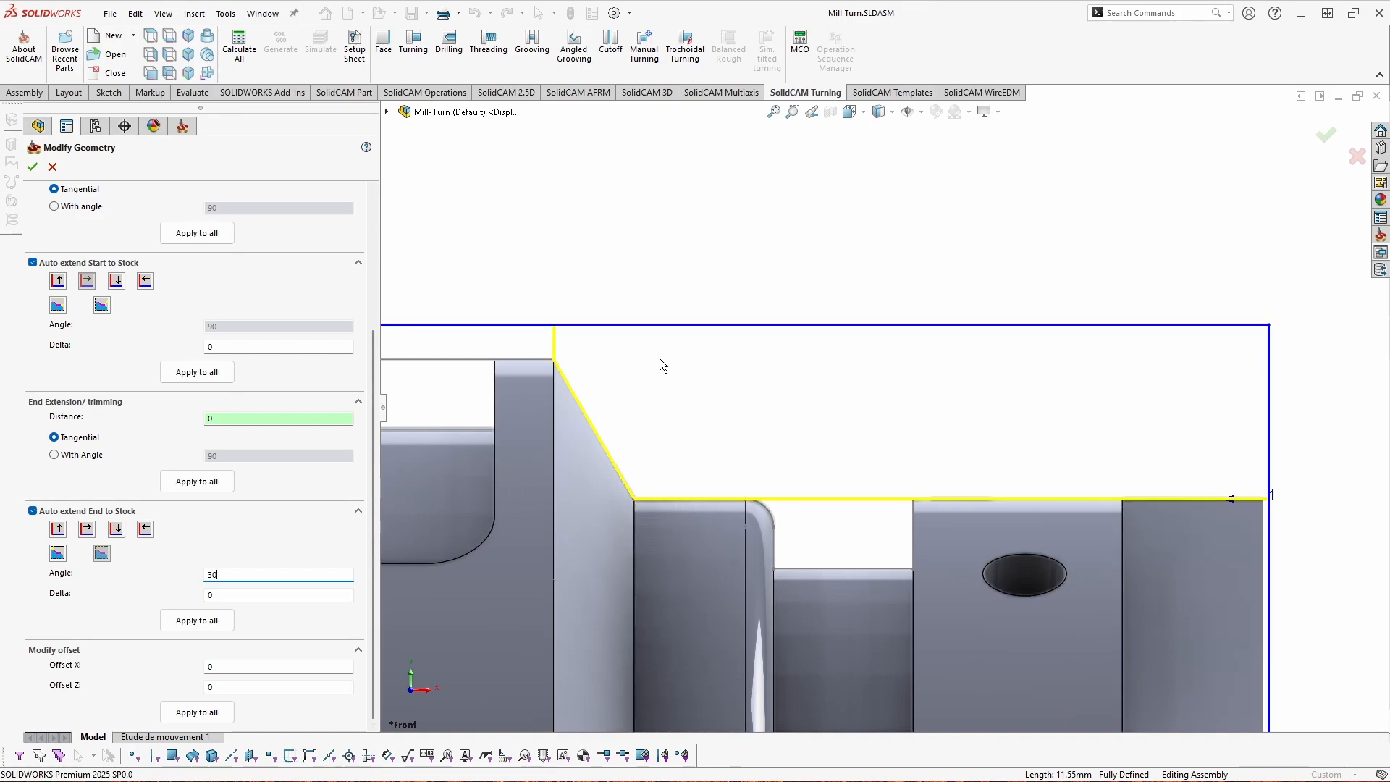
click(236, 669)
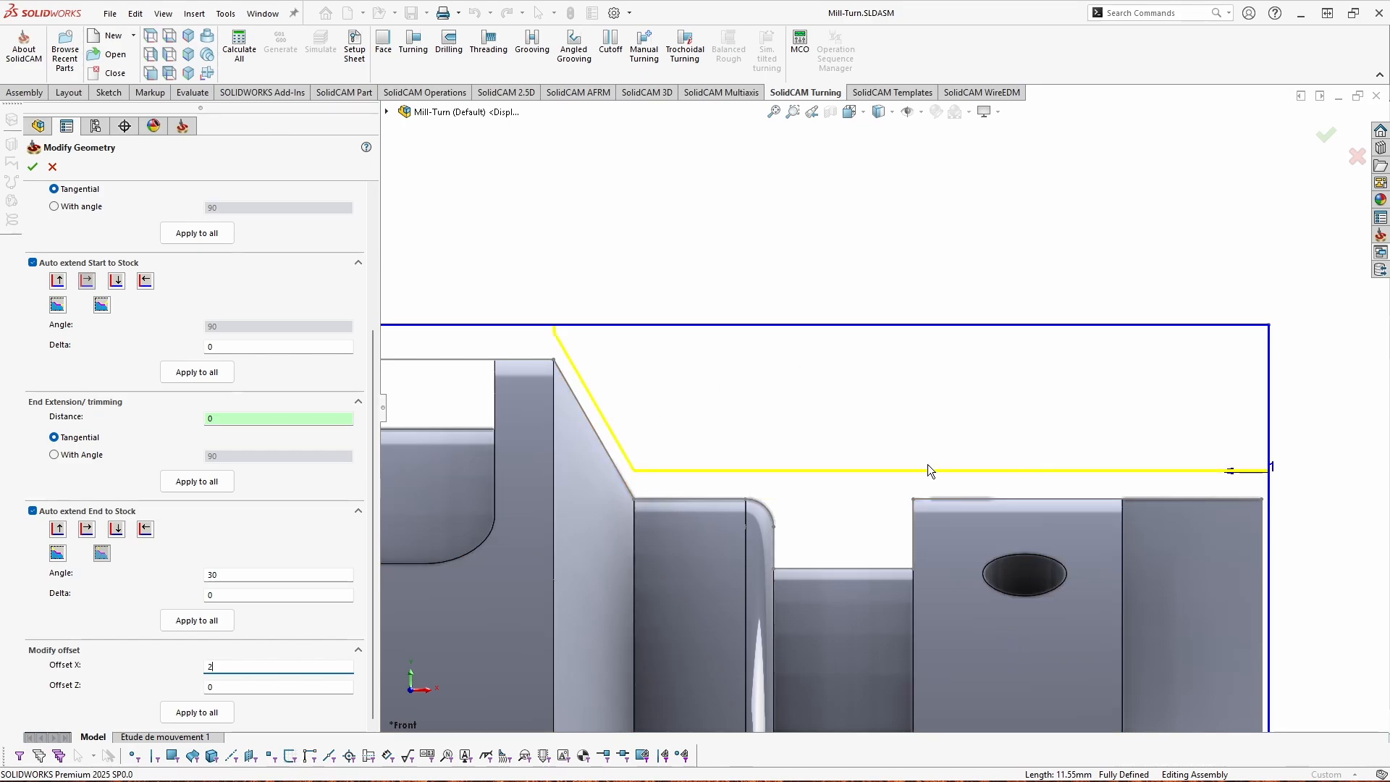
click(209, 687)
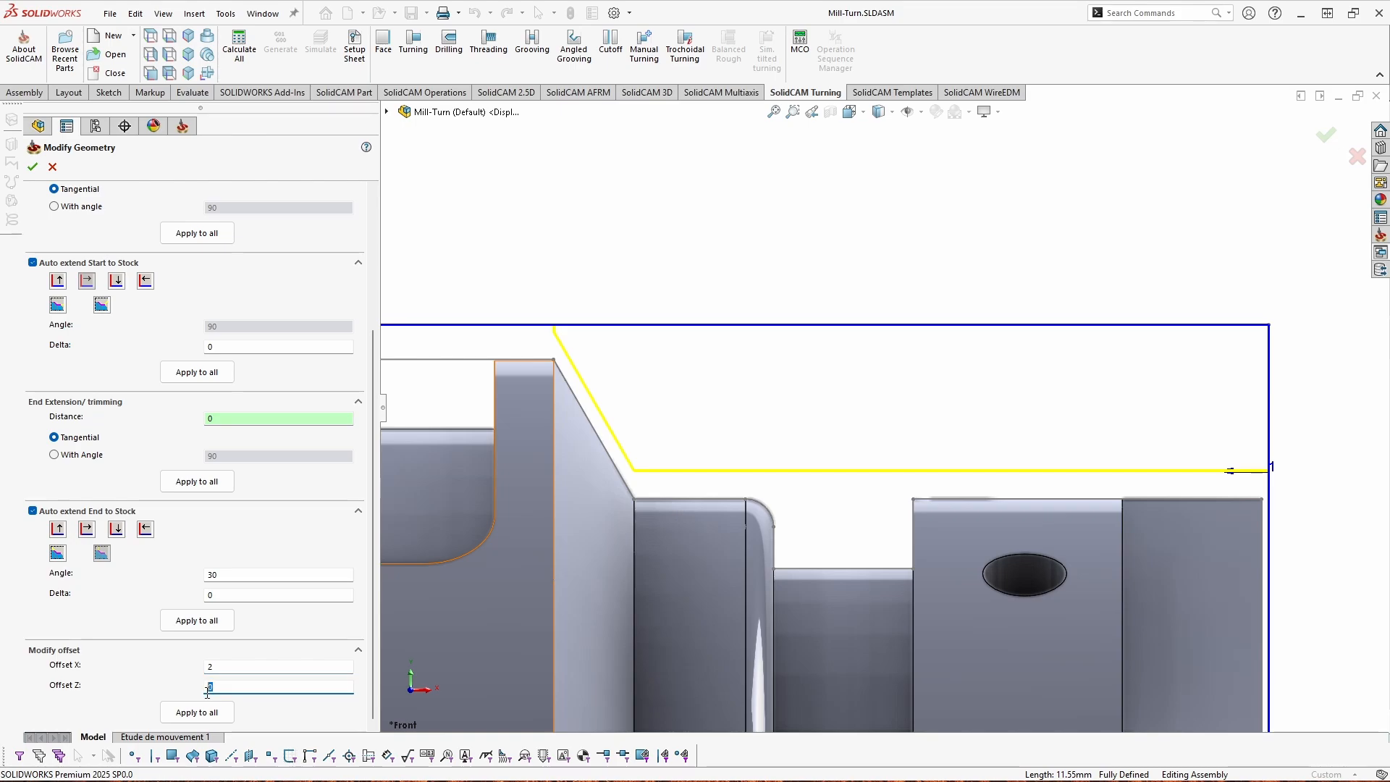
text(2)
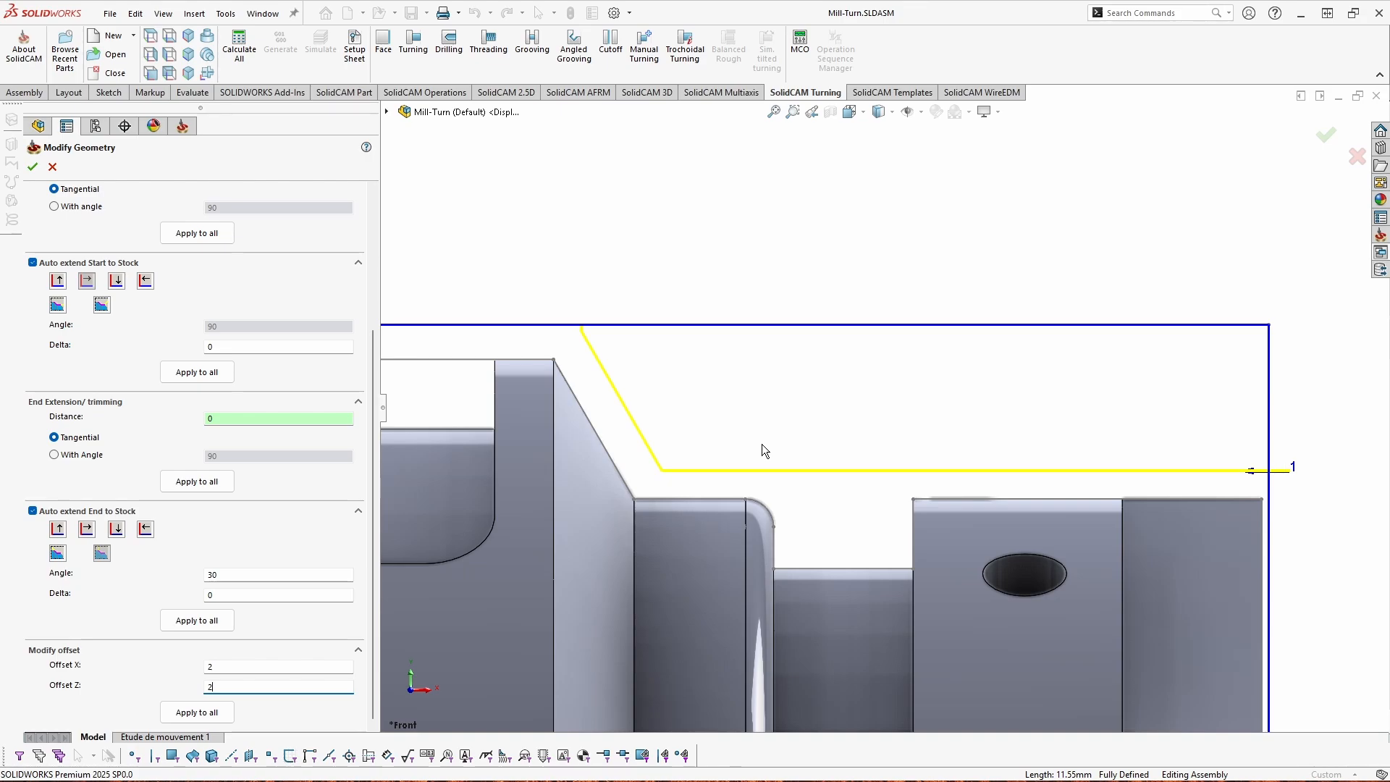
scroll(217, 290, up, 3)
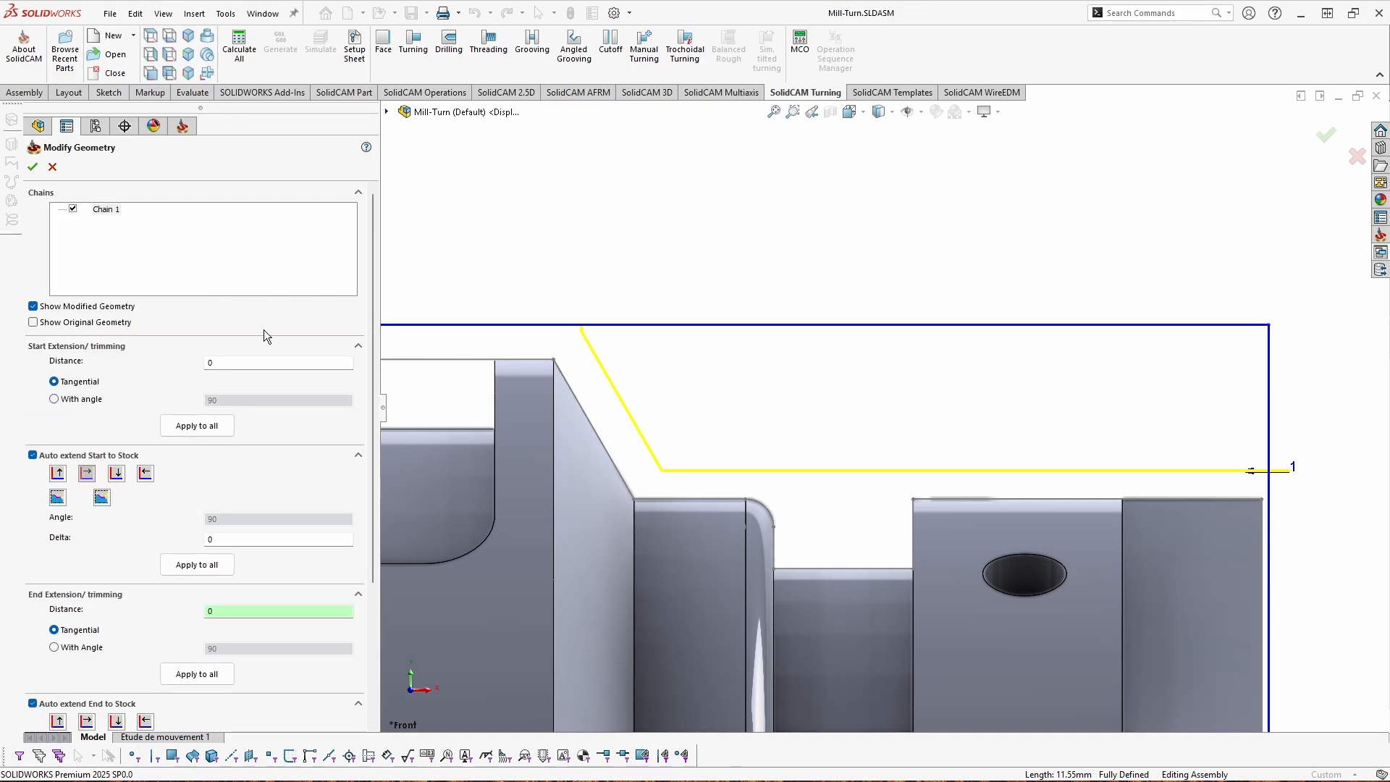